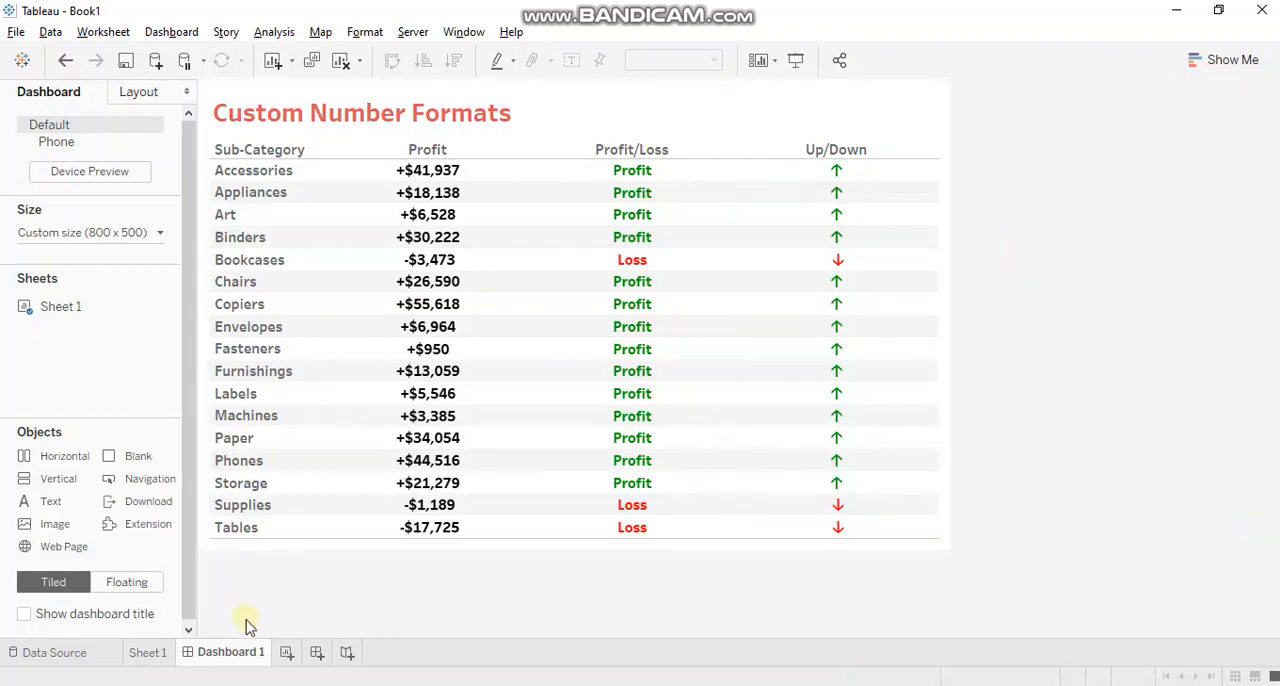
Create a new worksheet tabulating Profit, Profit/Loss and Up/Down by Sub-Category, and fit the table to the entire view.
left_click(286, 653)
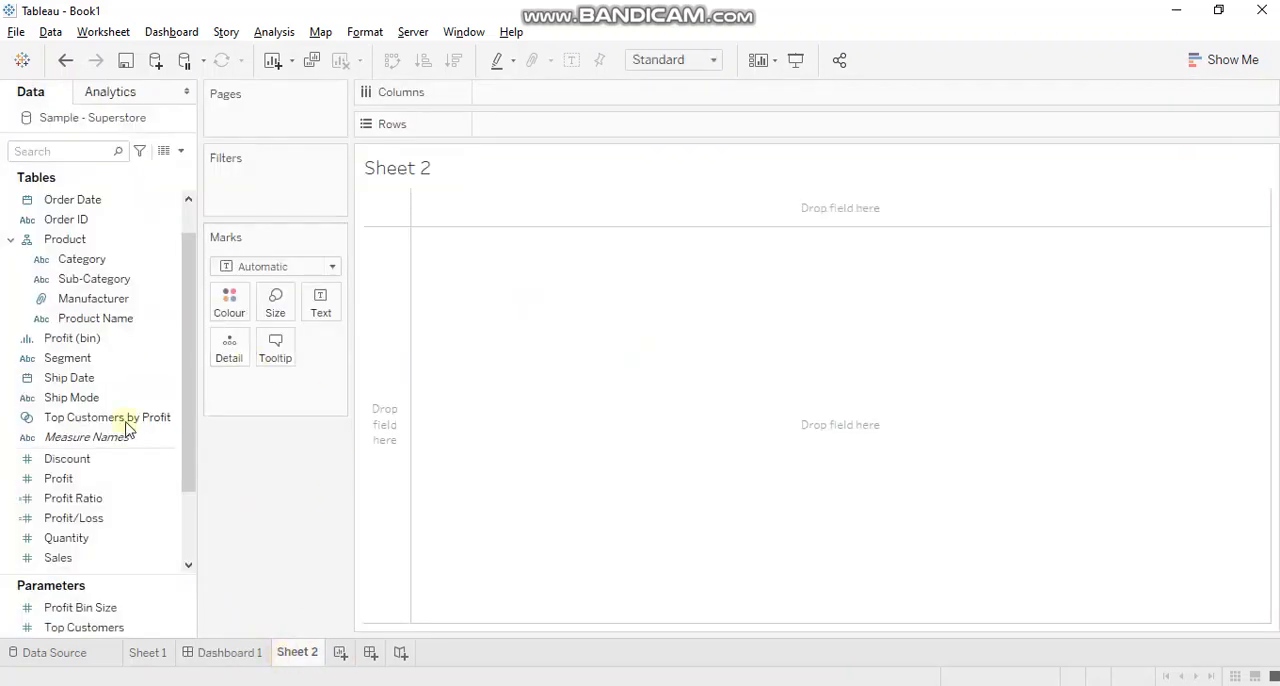
double_click(143, 282)
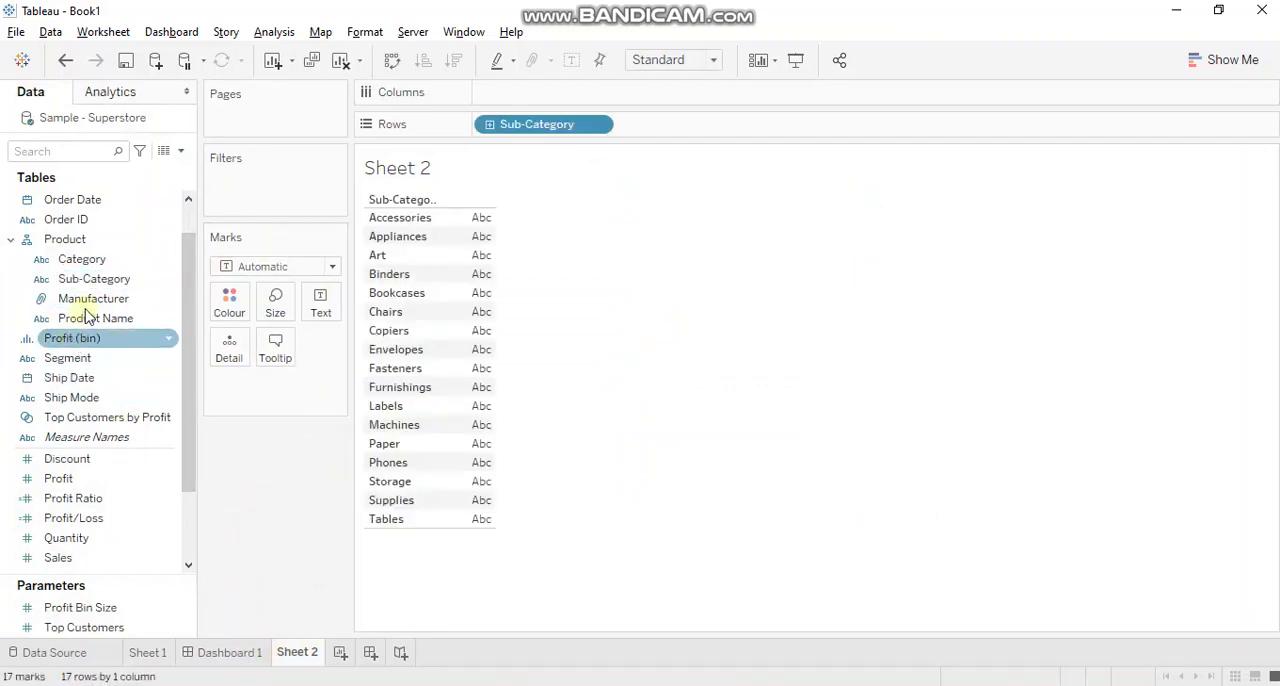
double_click(62, 479)
double_click(95, 520)
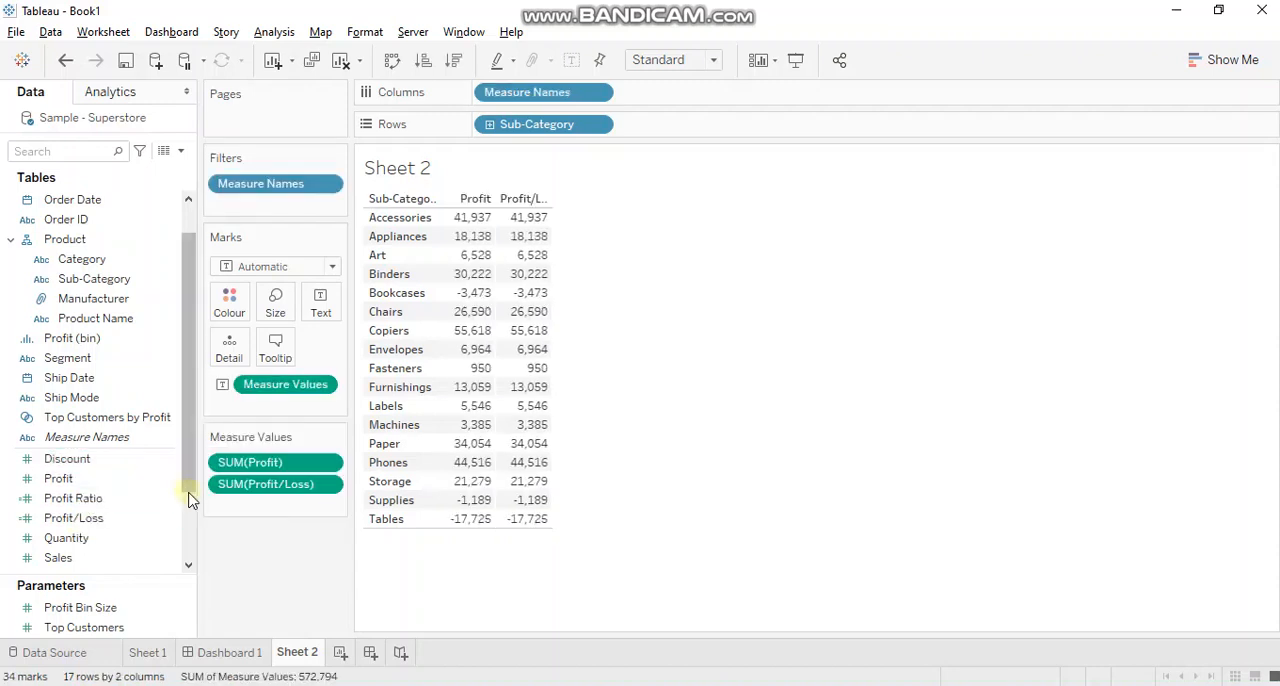
left_click_drag(190, 486, 191, 523)
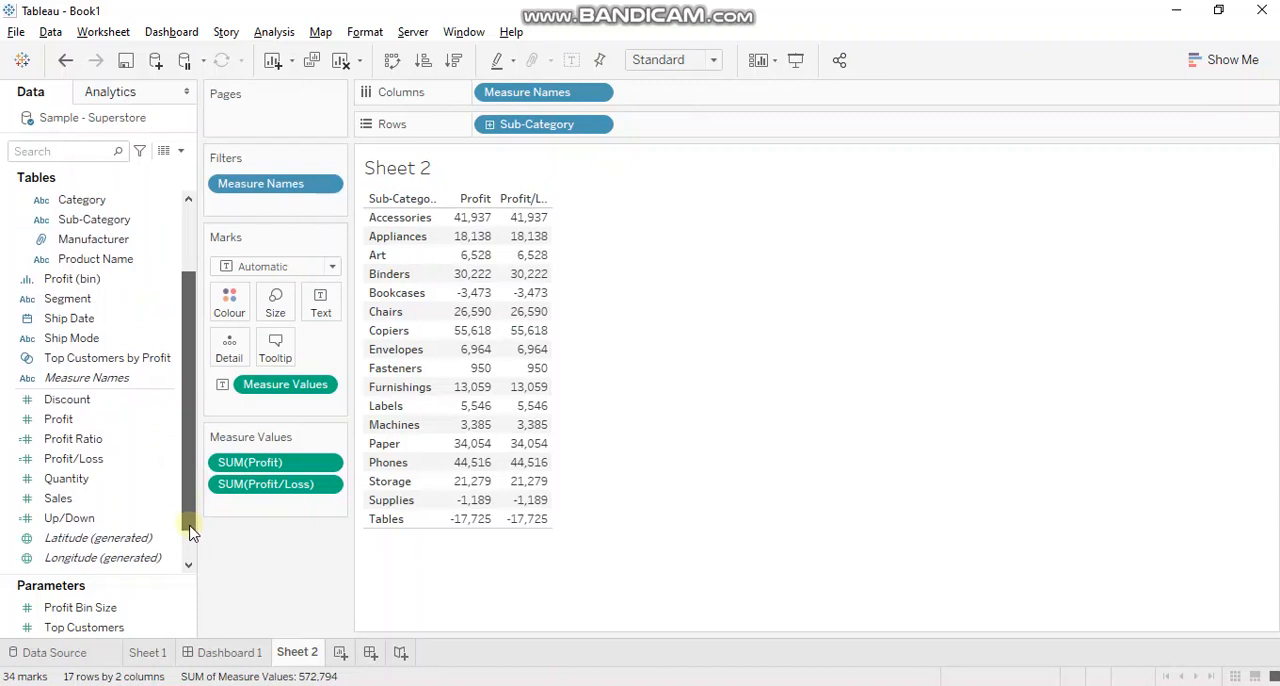
left_click(107, 521)
double_click(107, 521)
left_click(713, 60)
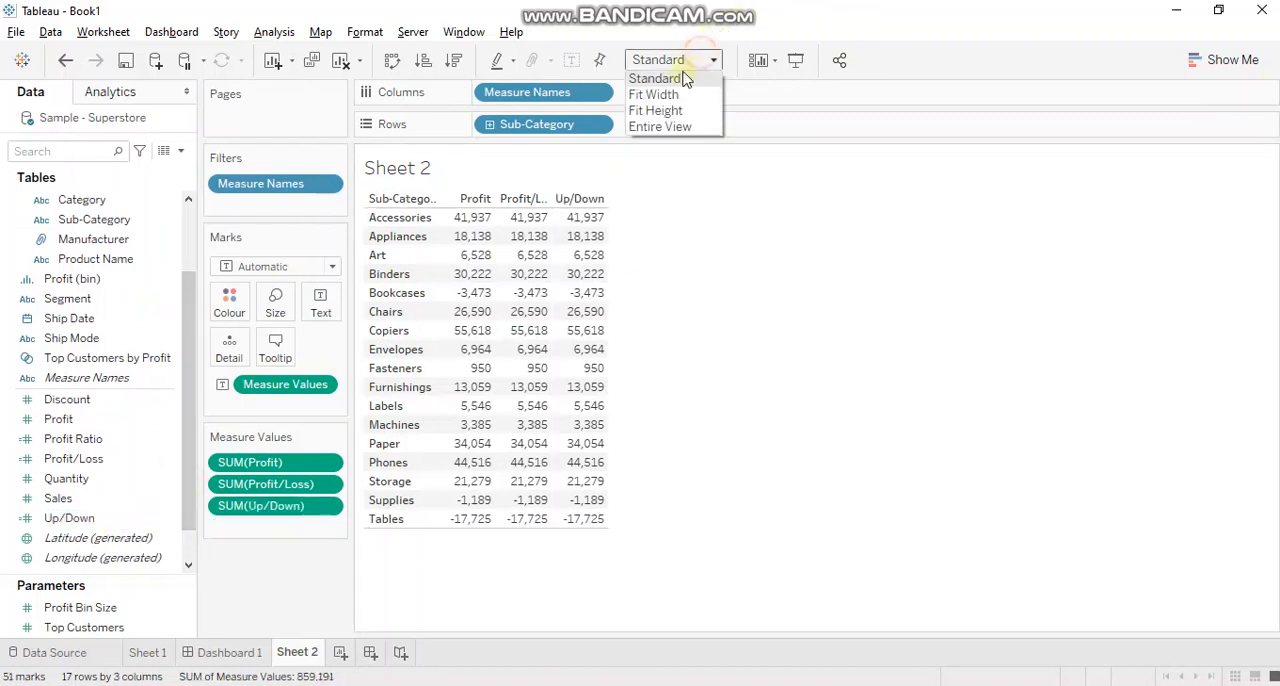
left_click(685, 128)
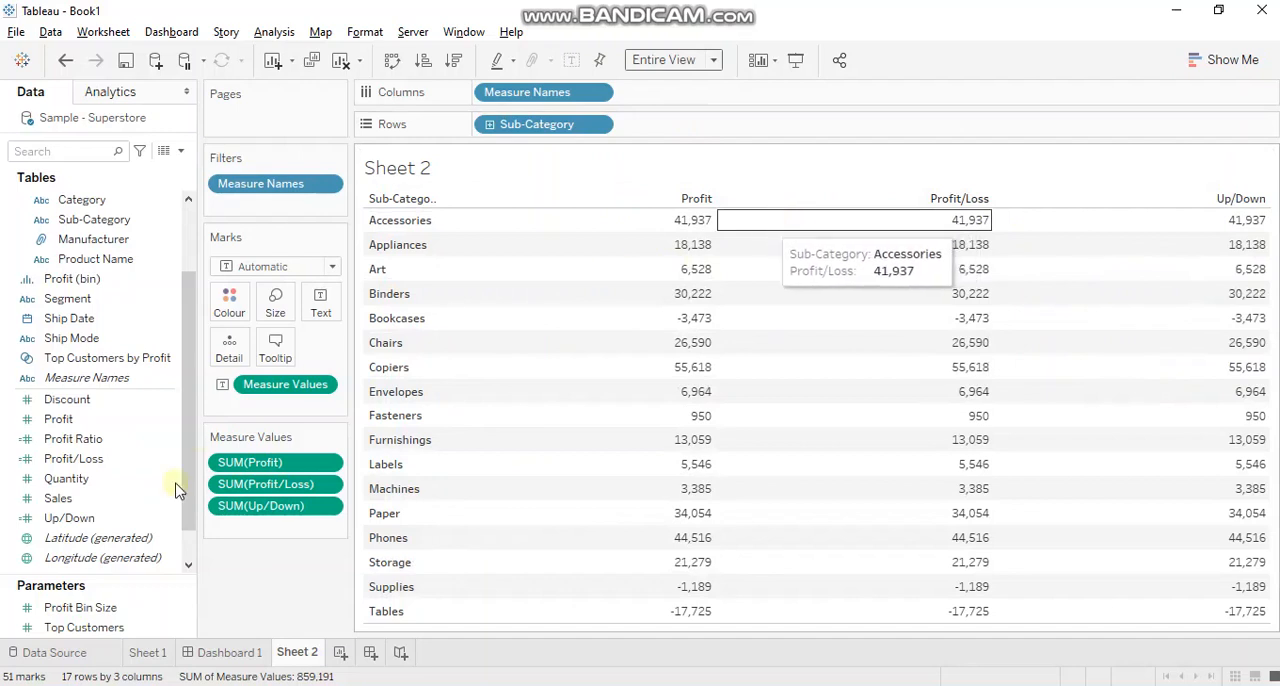
Disable tooltips, command buttons and selection by category in the worksheet's tooltip settings.
left_click(275, 345)
left_click(406, 432)
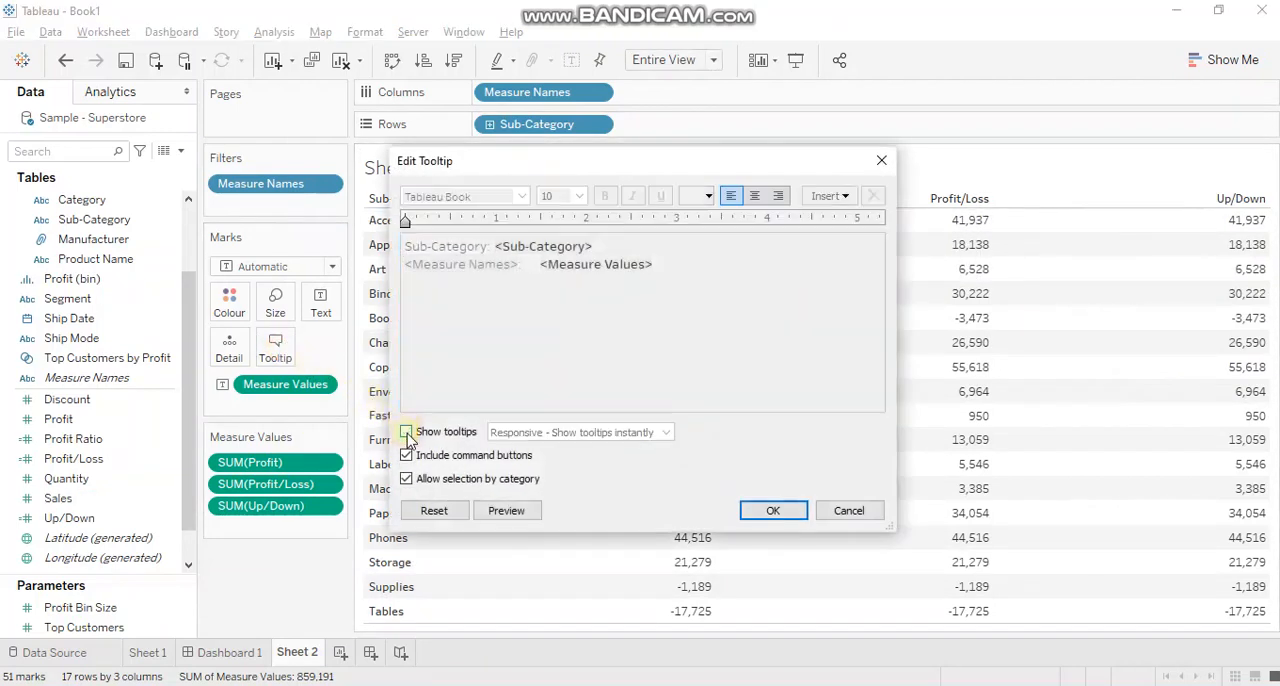
left_click(406, 455)
left_click(406, 478)
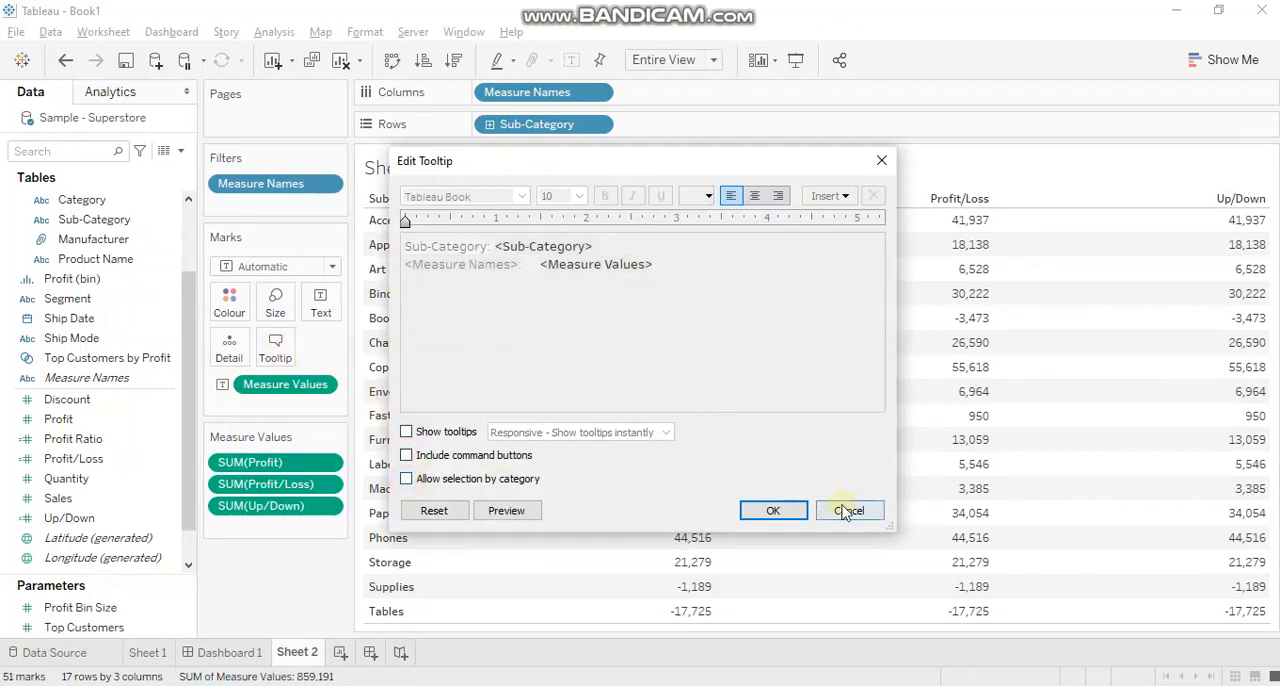
left_click(804, 513)
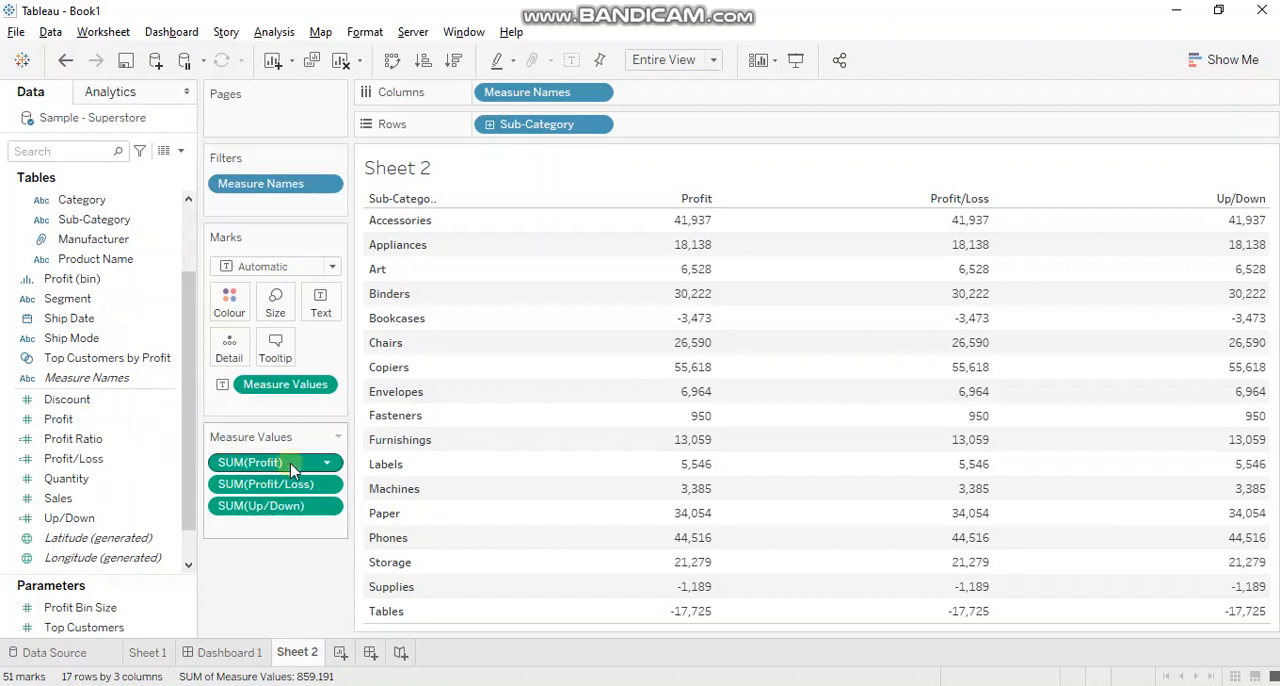
Give the SUM(Profit) measure a custom number format made of empty sections separated by semicolons (; ;).
left_click(327, 462)
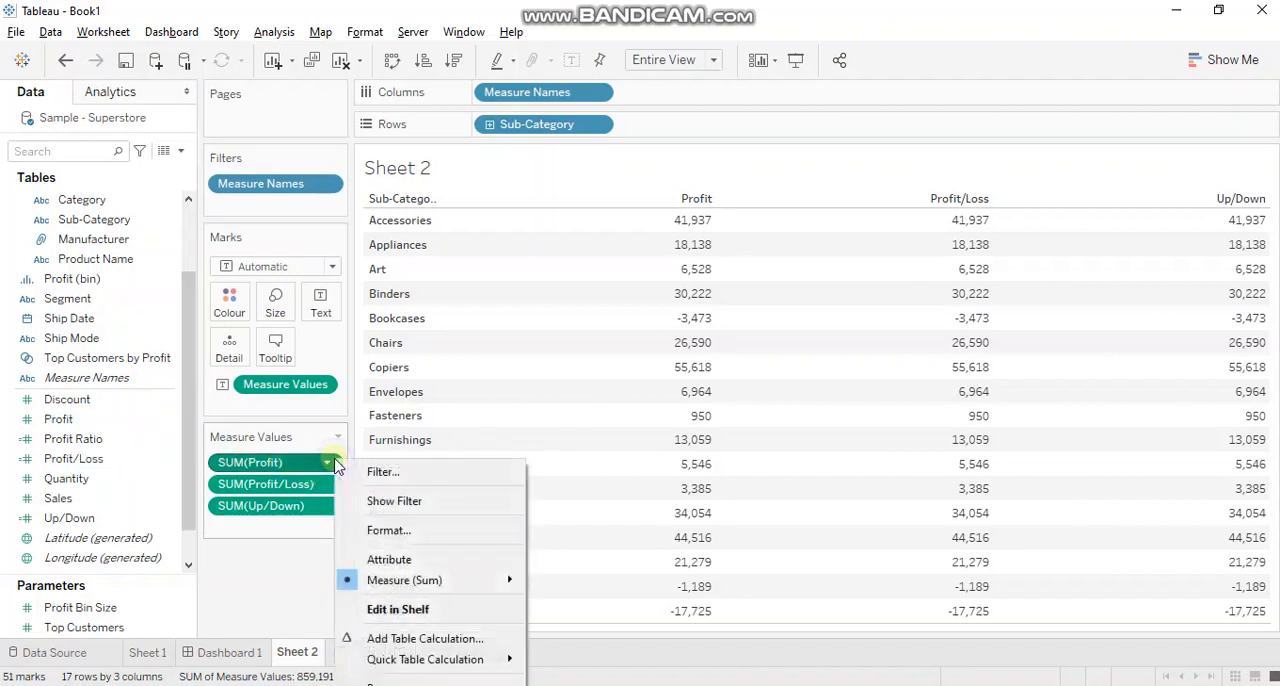
left_click(388, 531)
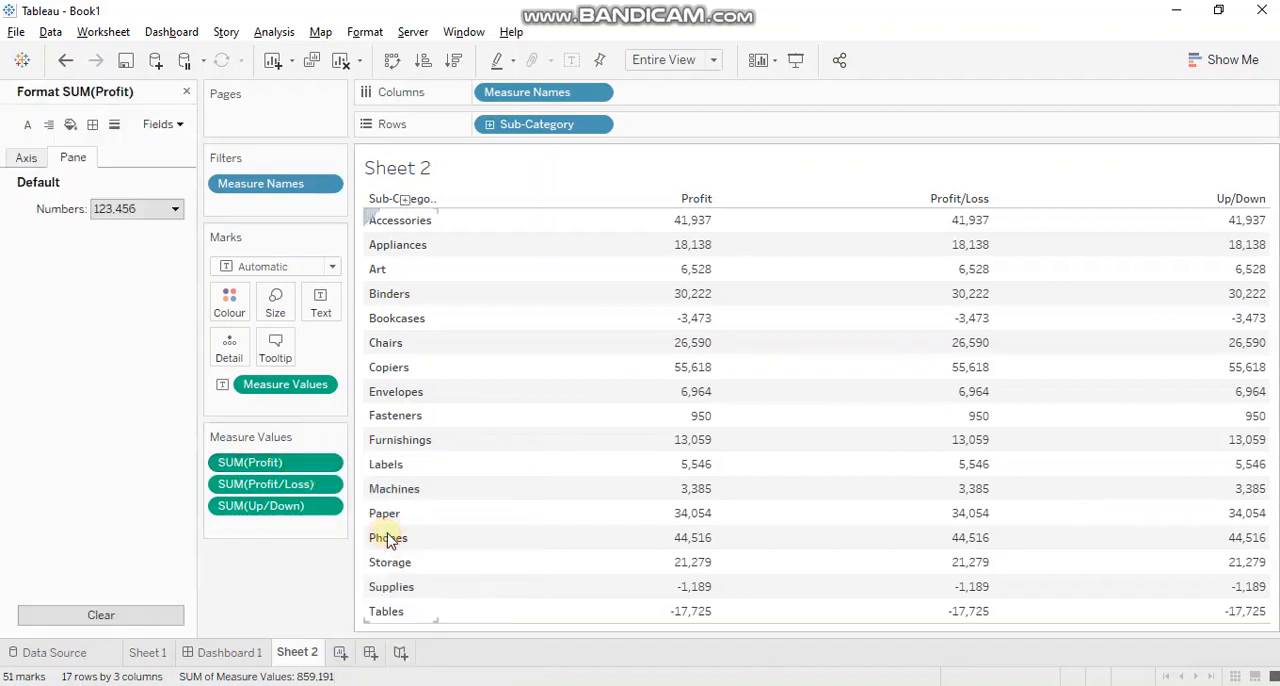
left_click(148, 210)
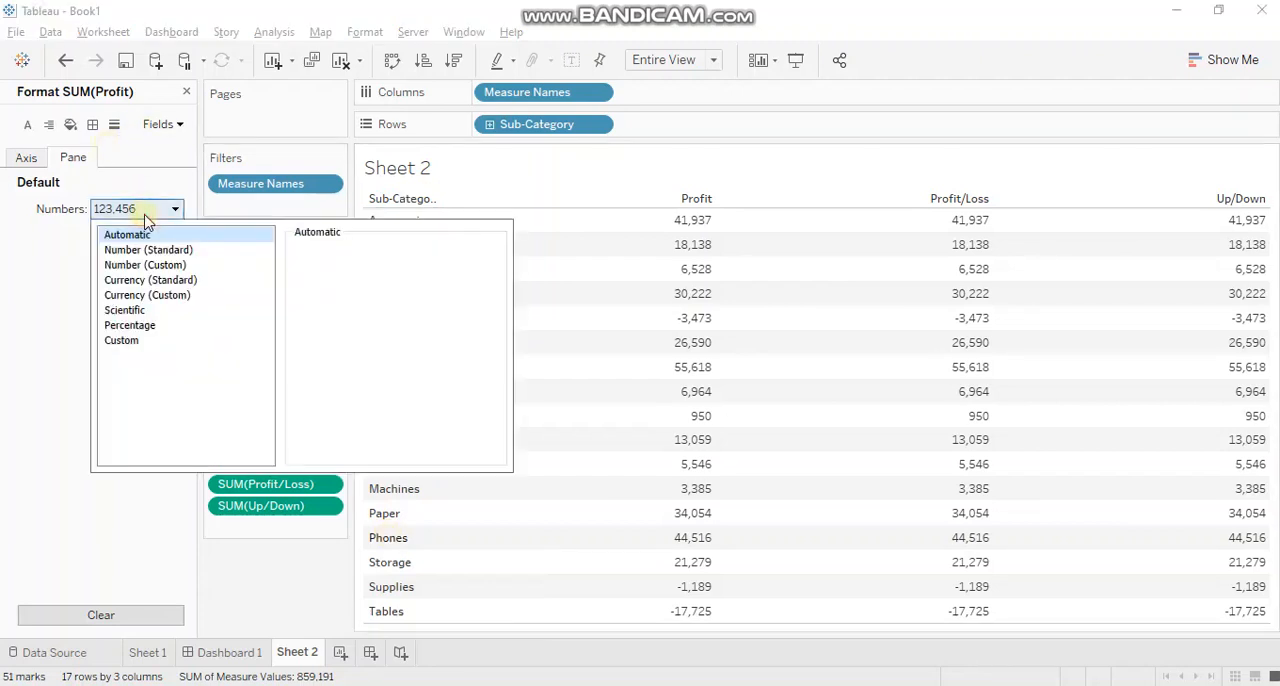
left_click(121, 340)
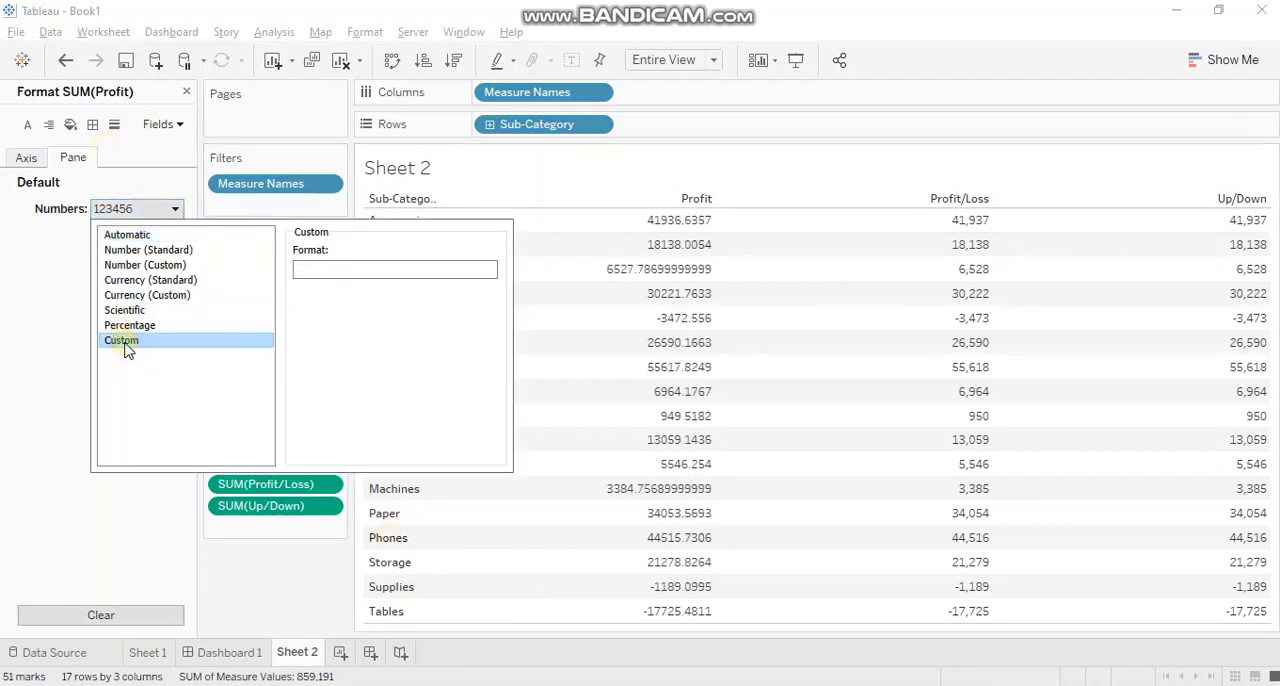
left_click(350, 268)
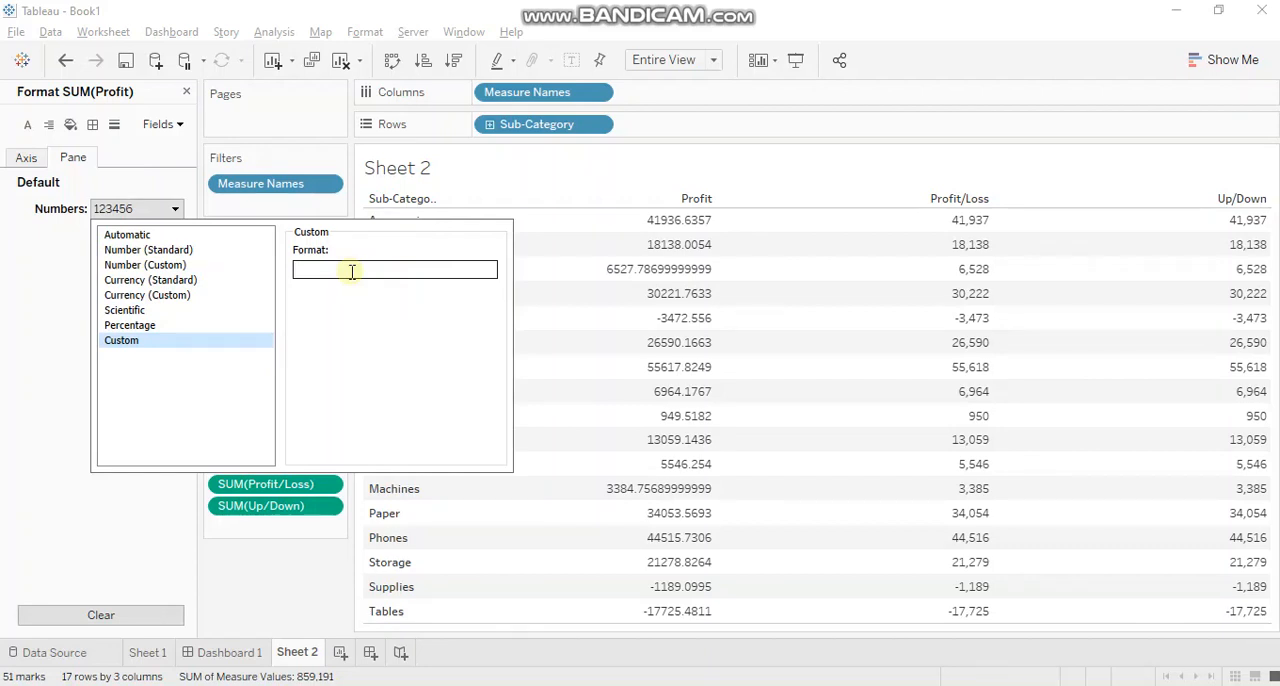
type(";;")
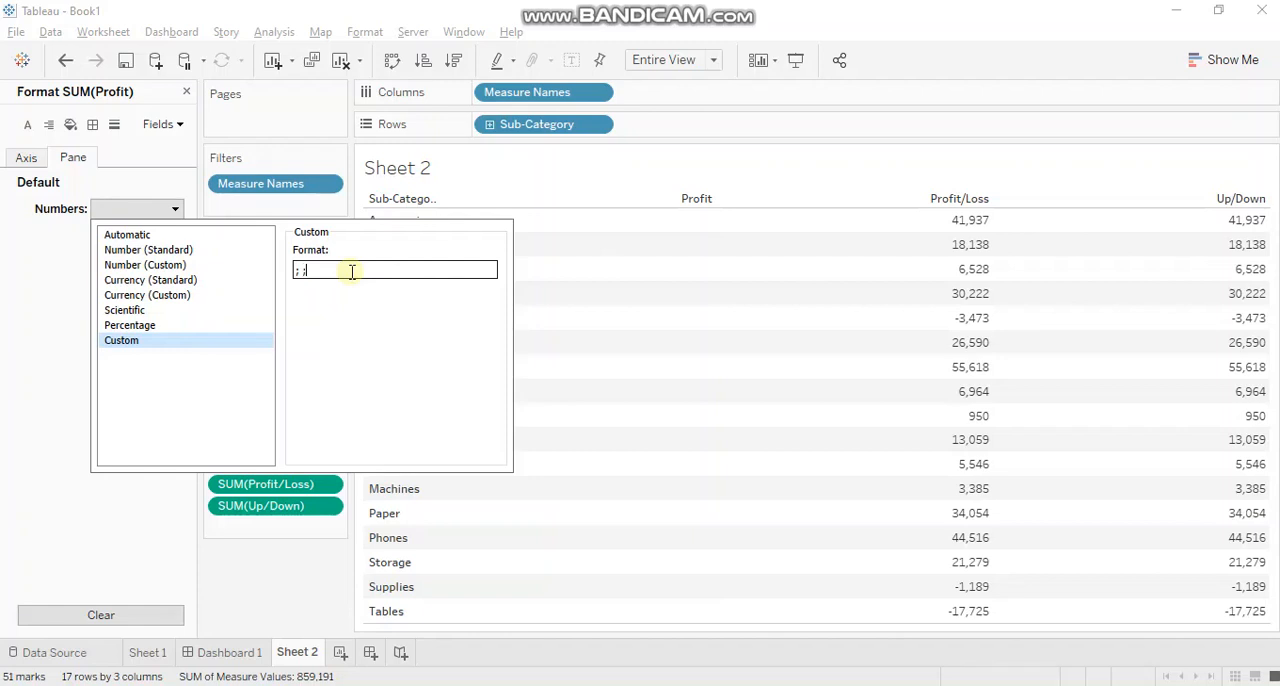
Fill in the positive section of the Profit format as +"$"#,# for a plus sign, dollar sign and thousands separator.
key("Left")
key("Left")
key("Right")
key("Right")
key("Left")
key("Left")
type("+\"$\"")
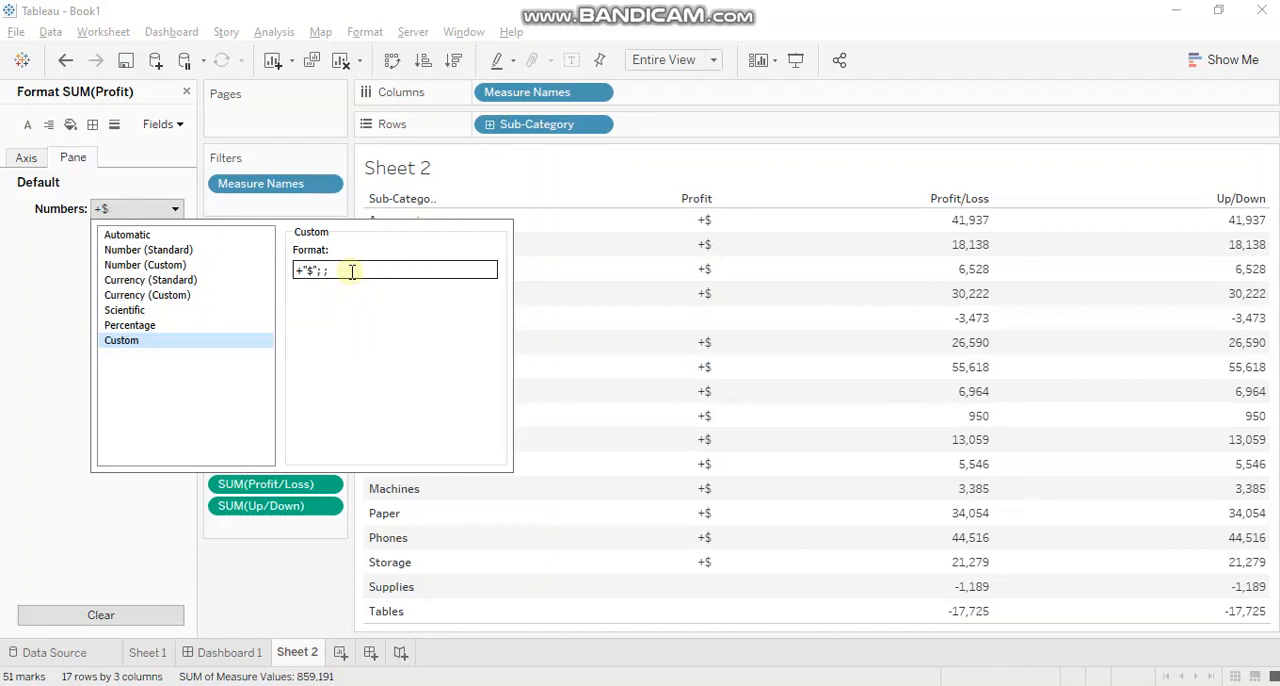
type("#")
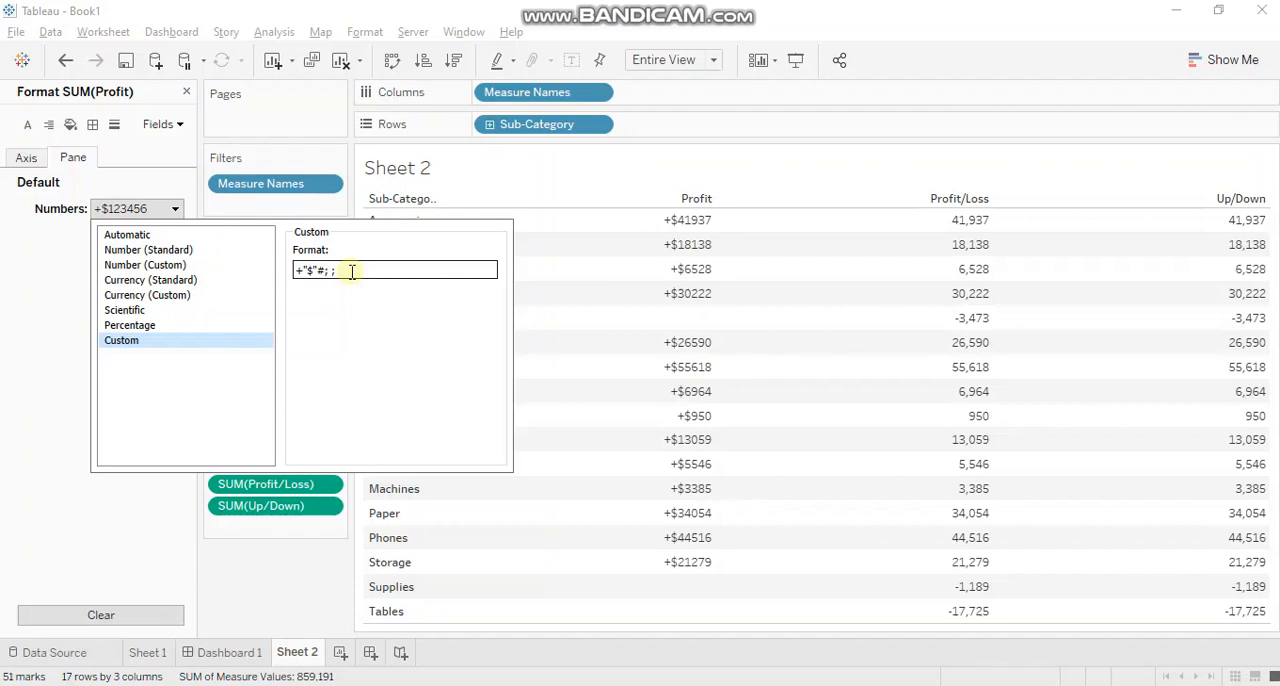
type(",")
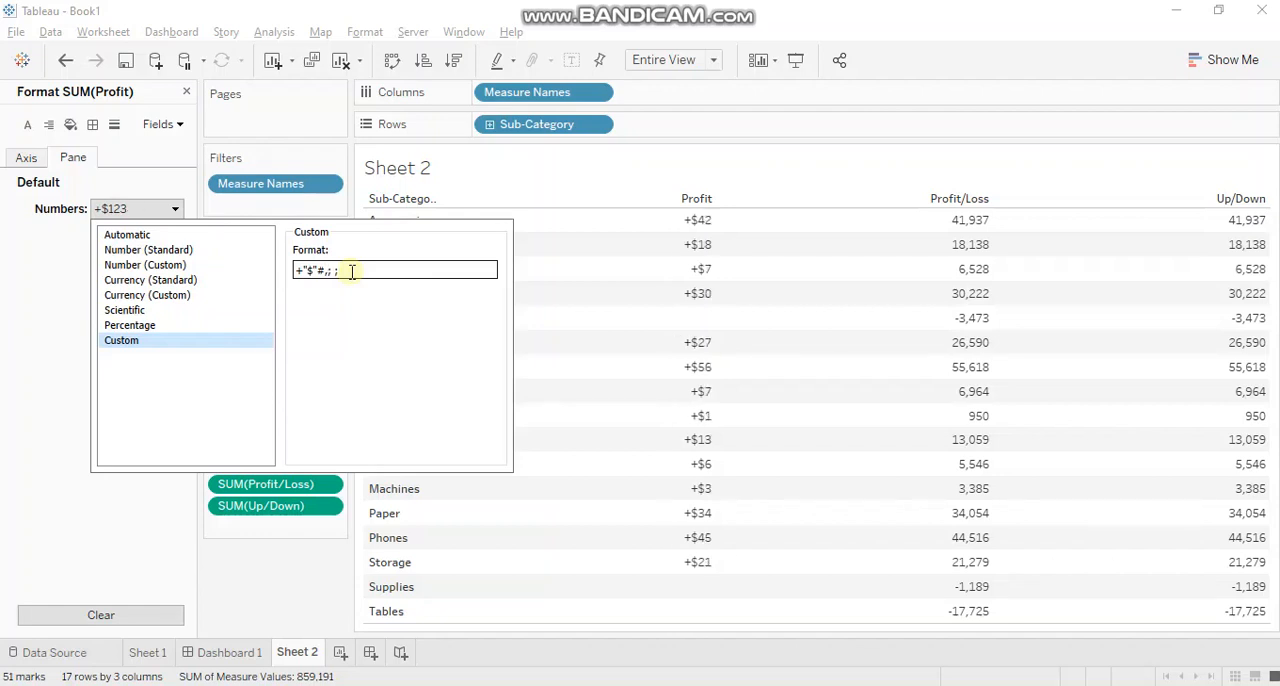
type("#")
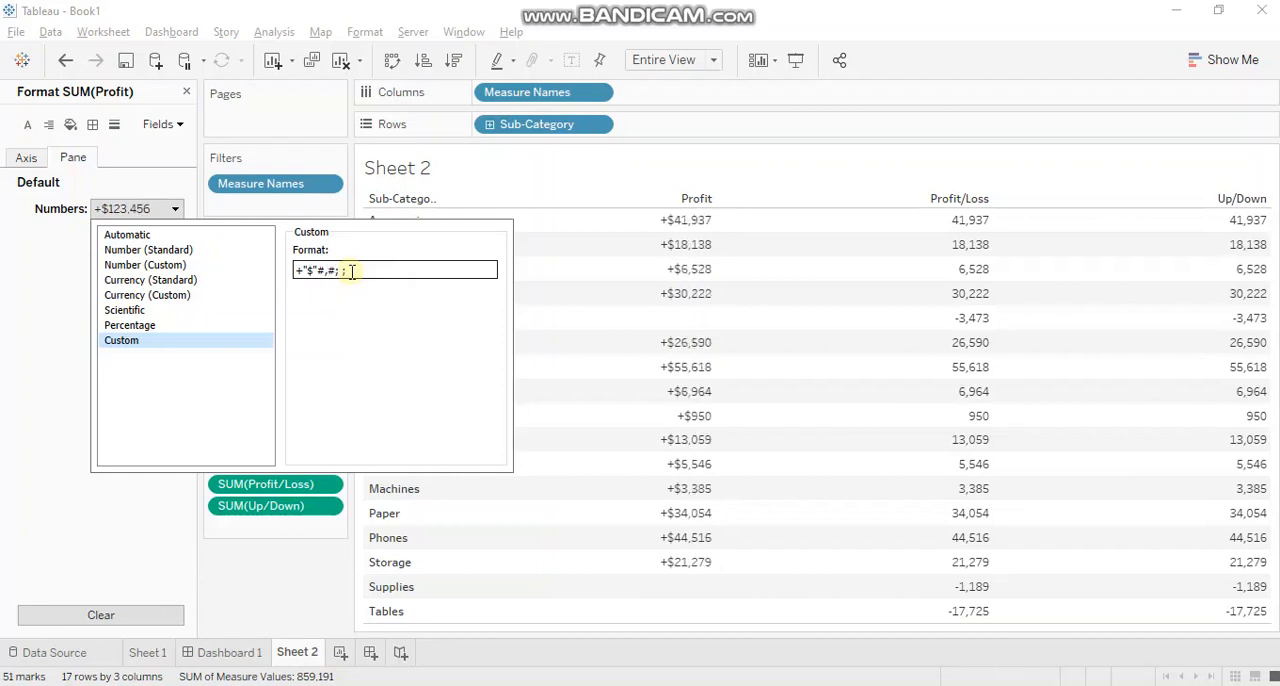
Complete the Profit format with the negative section -"$"#,# and the zero section 0.
key("Delete")
type(";")
key("Left")
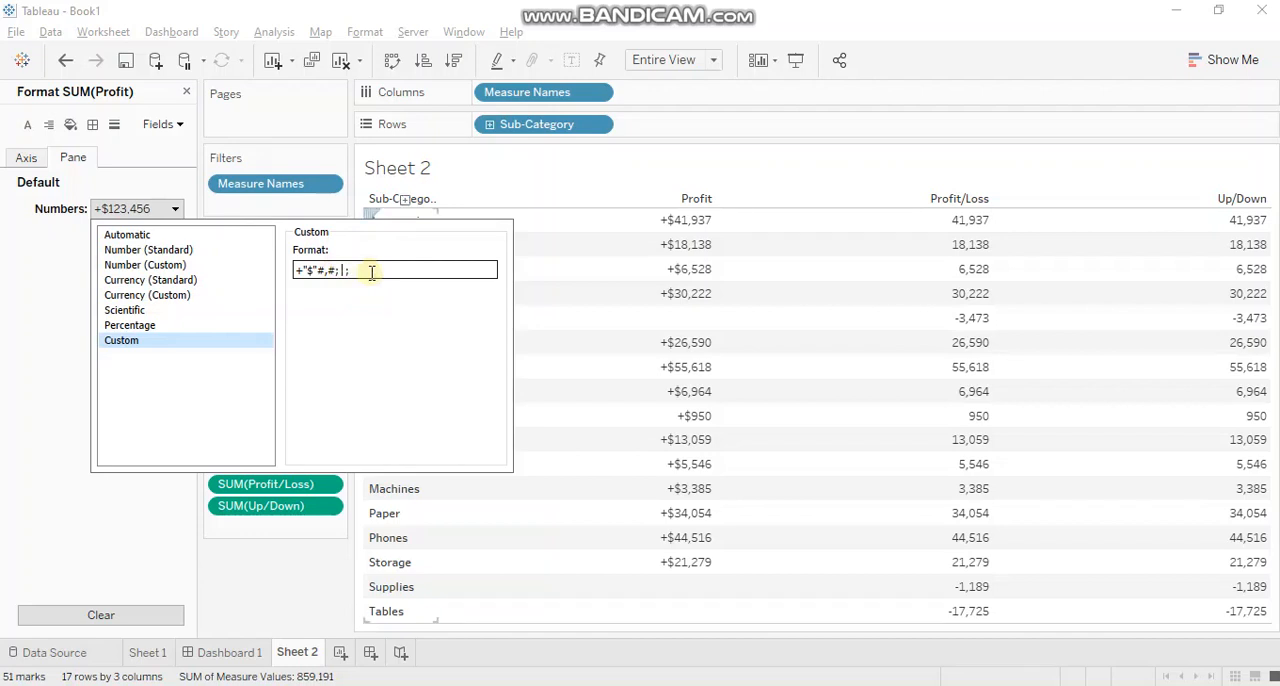
type("-\"$\"")
type("#,#")
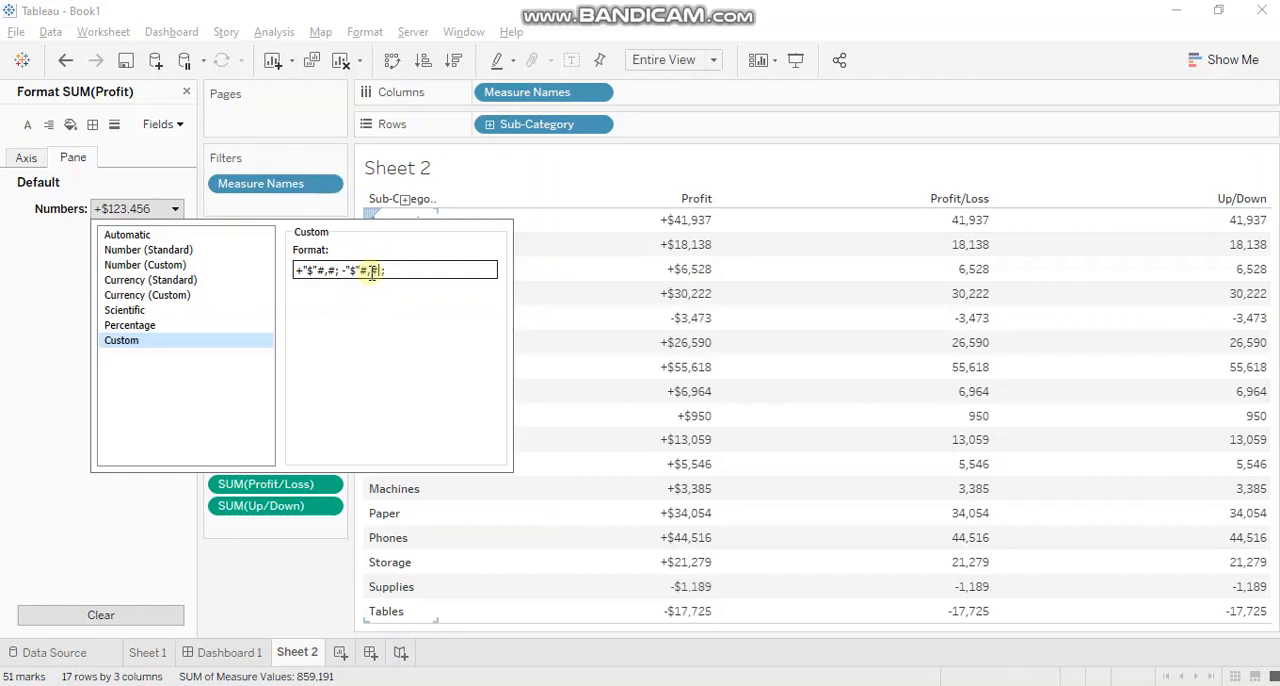
type(" ;")
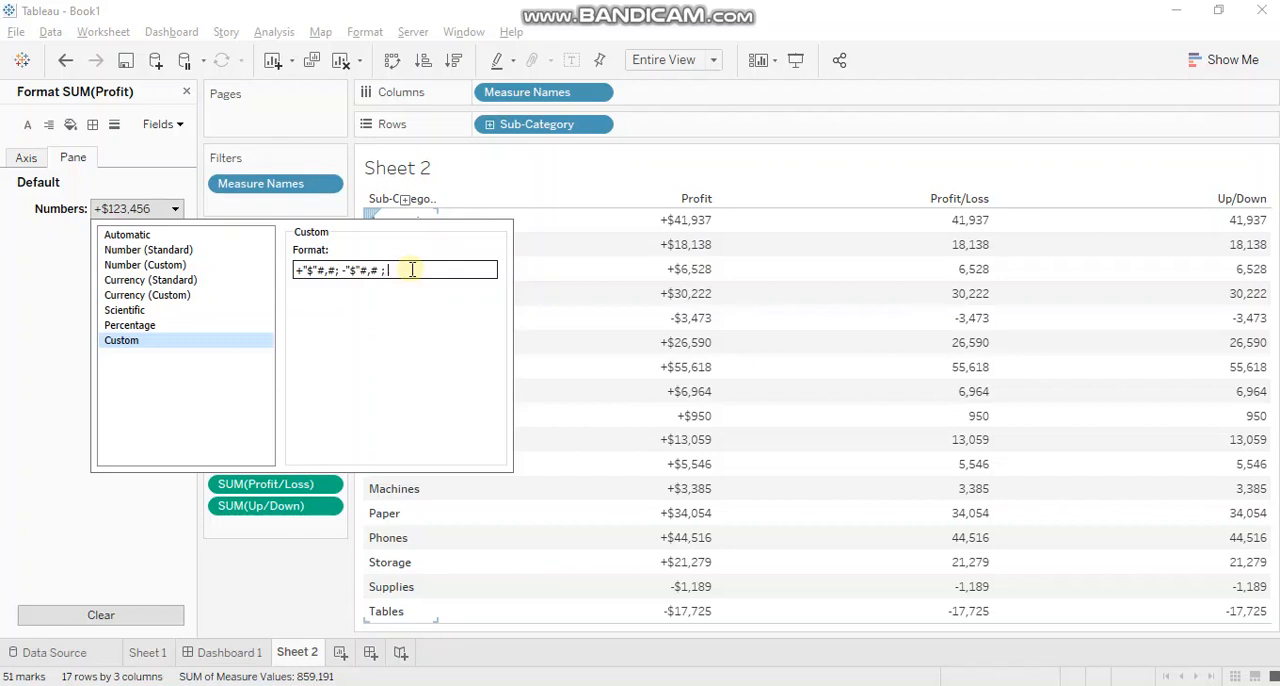
type(" 0")
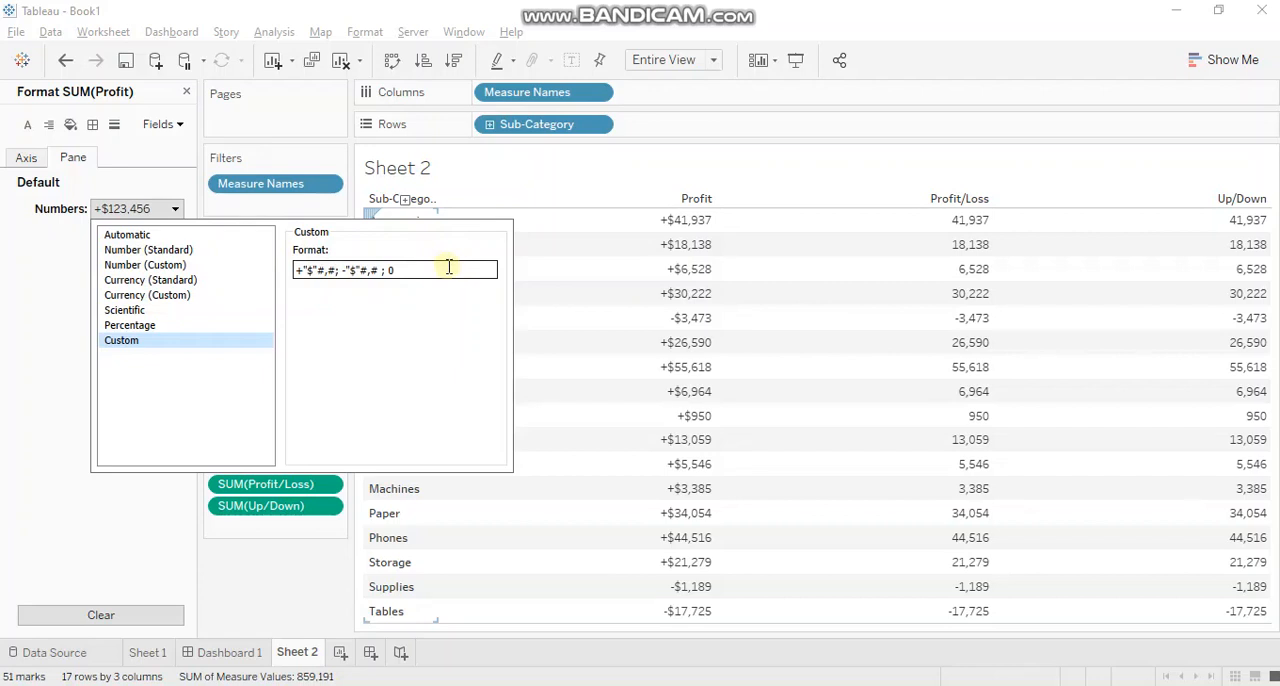
Add one decimal place to the positive and negative sections of the Profit format, making them +"$"#,#.# and -"$"#,#.#.
type(".")
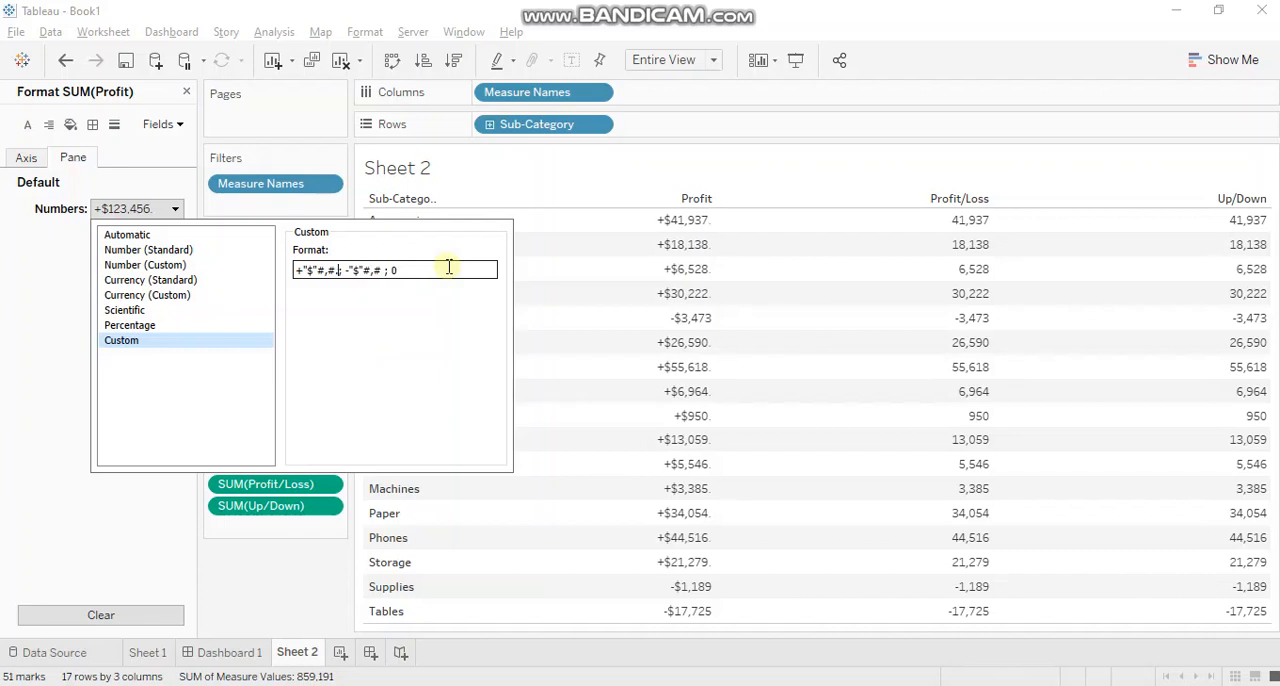
type("#")
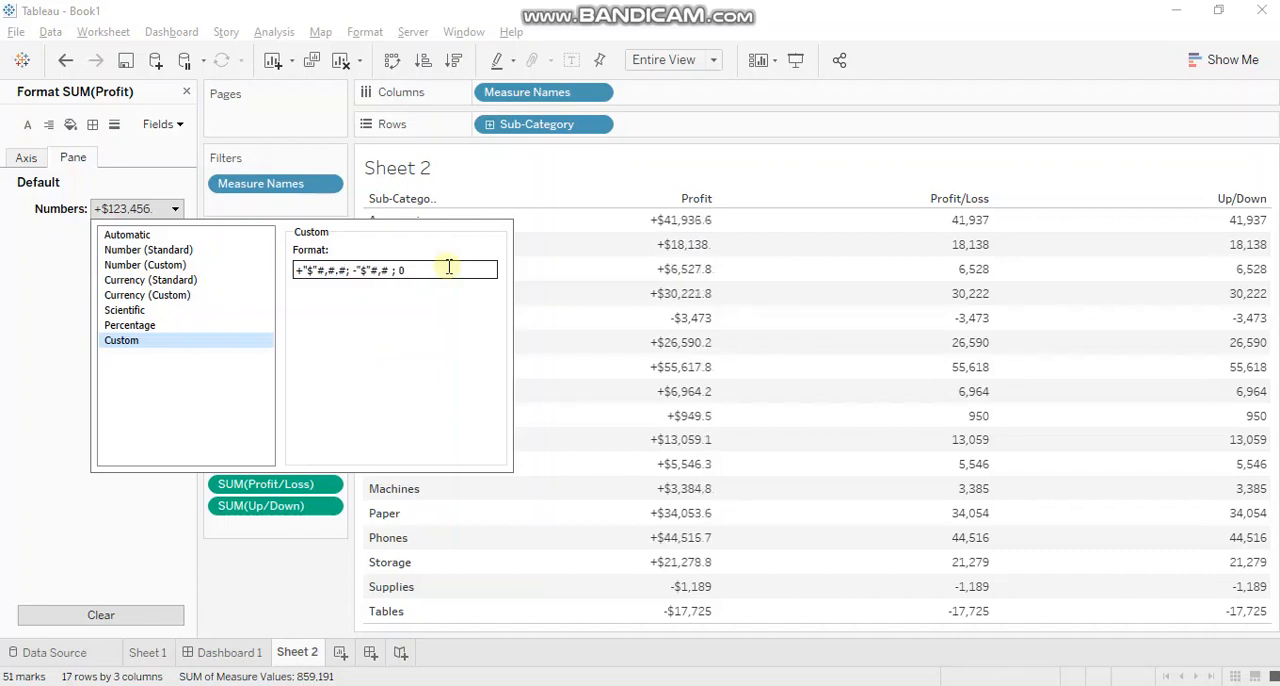
type(";")
key("Right")
key("Right")
key("Right")
key("Right")
type(".")
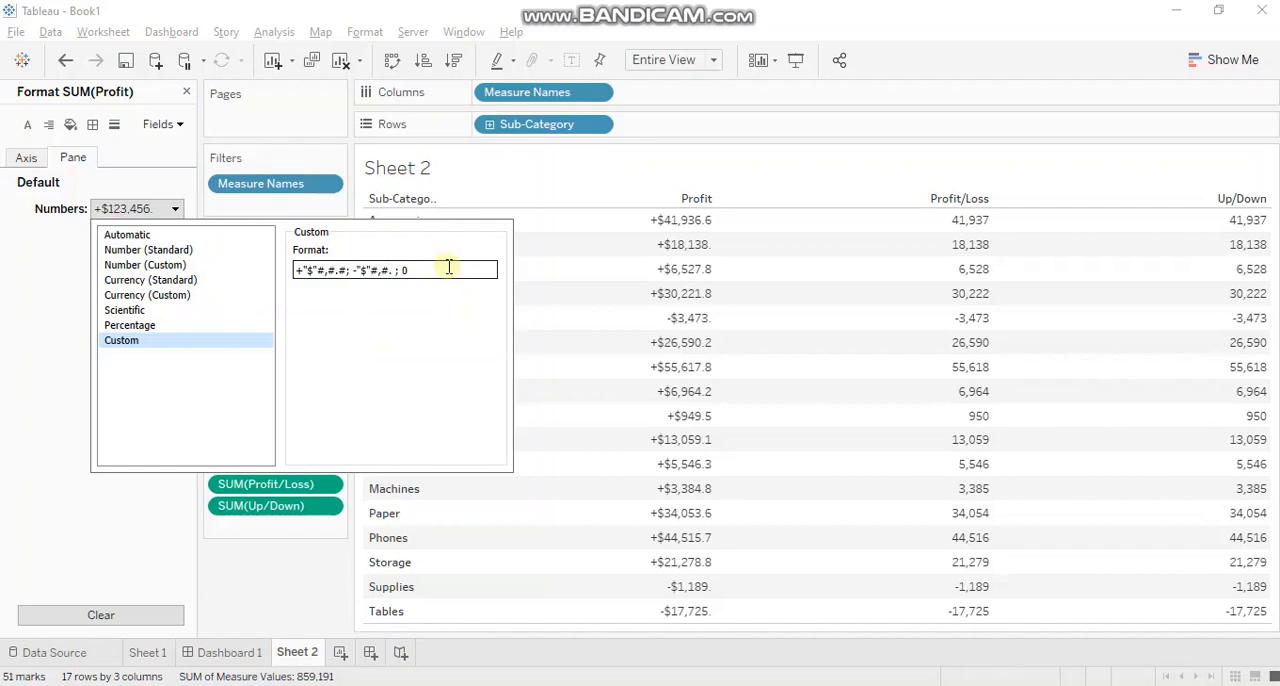
type("#")
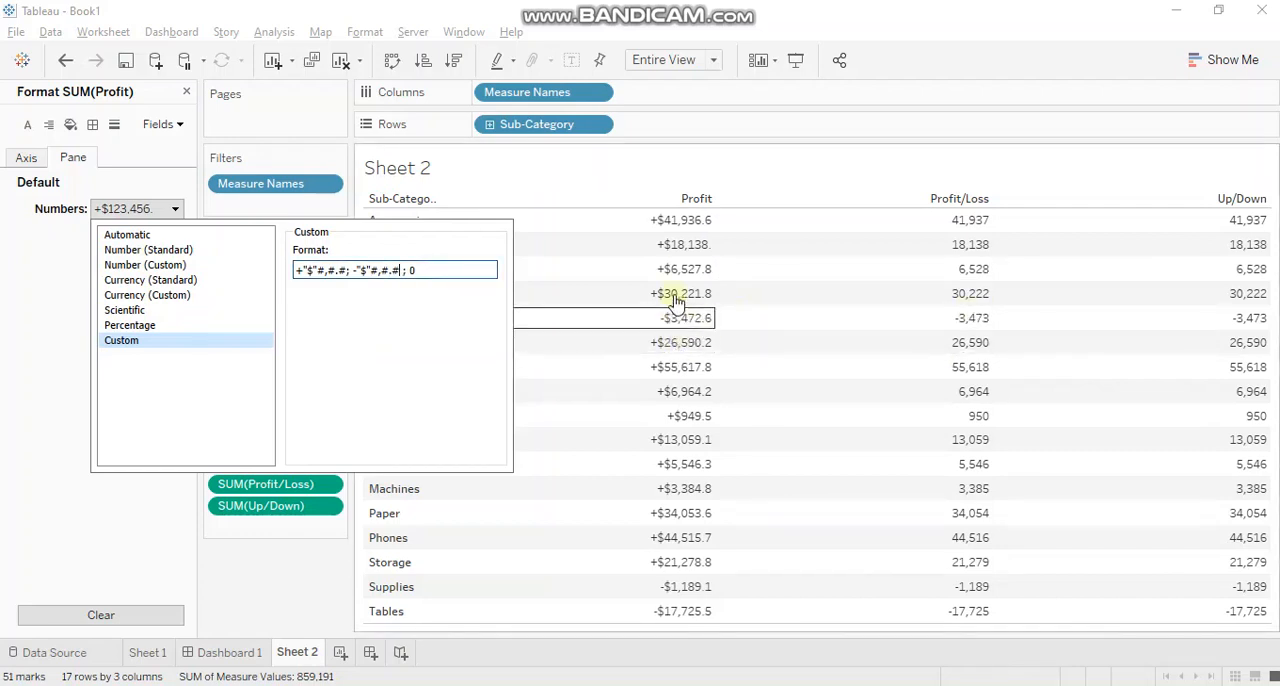
Extend both Profit format sections to two decimal places, giving +"$"#,#.##; -"$"#,#.## ; 0, and apply the format.
left_click(408, 270)
type("#")
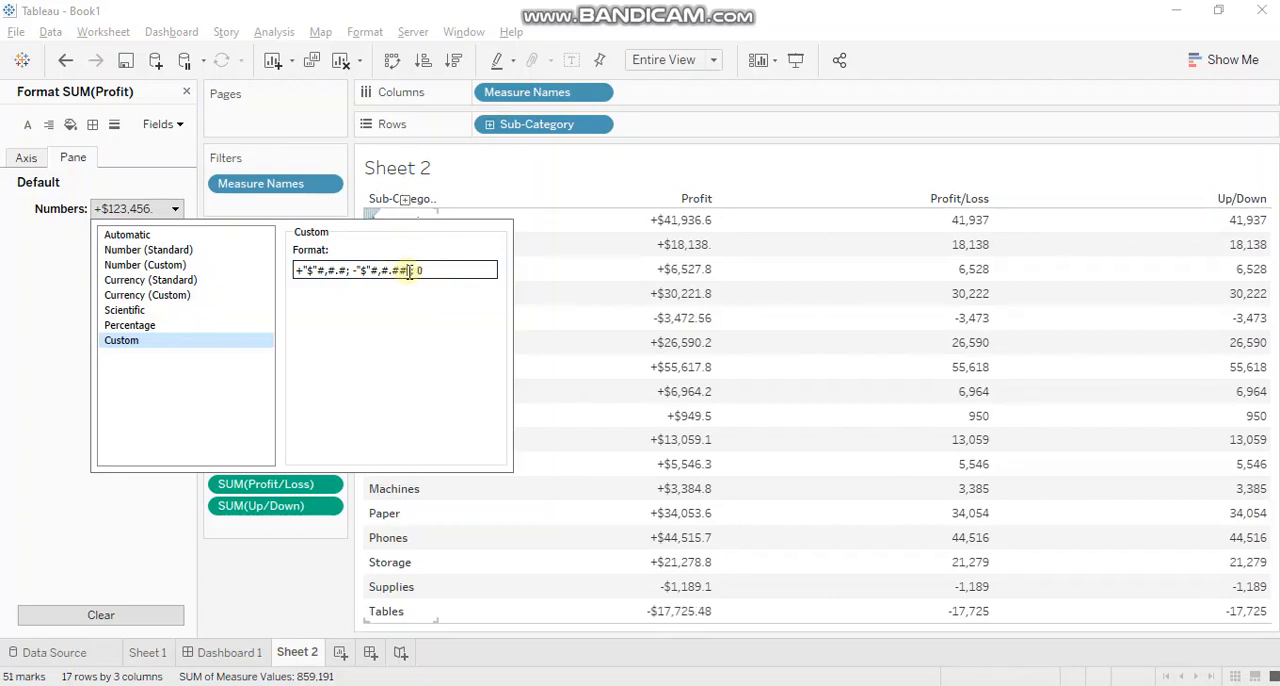
key("Left")
key("Left")
key("Left")
key("Left")
key("Left")
key("Left")
key("Left")
key("Left")
key("Left")
type("#")
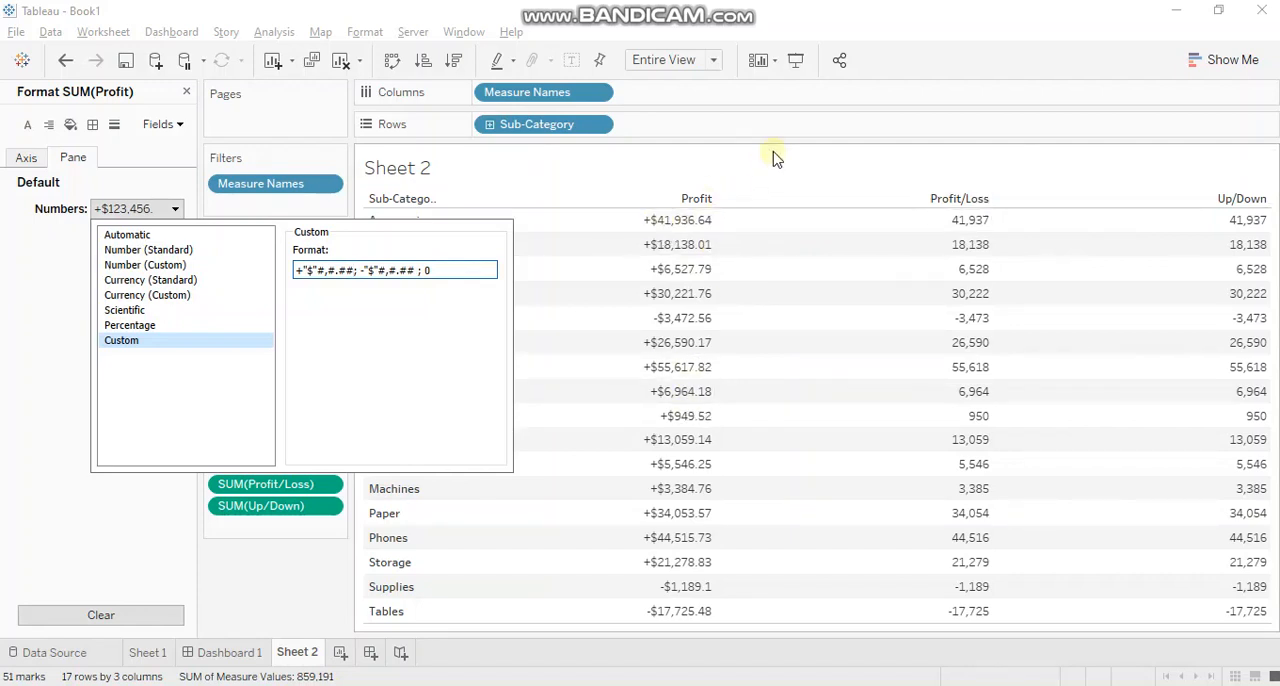
left_click(778, 180)
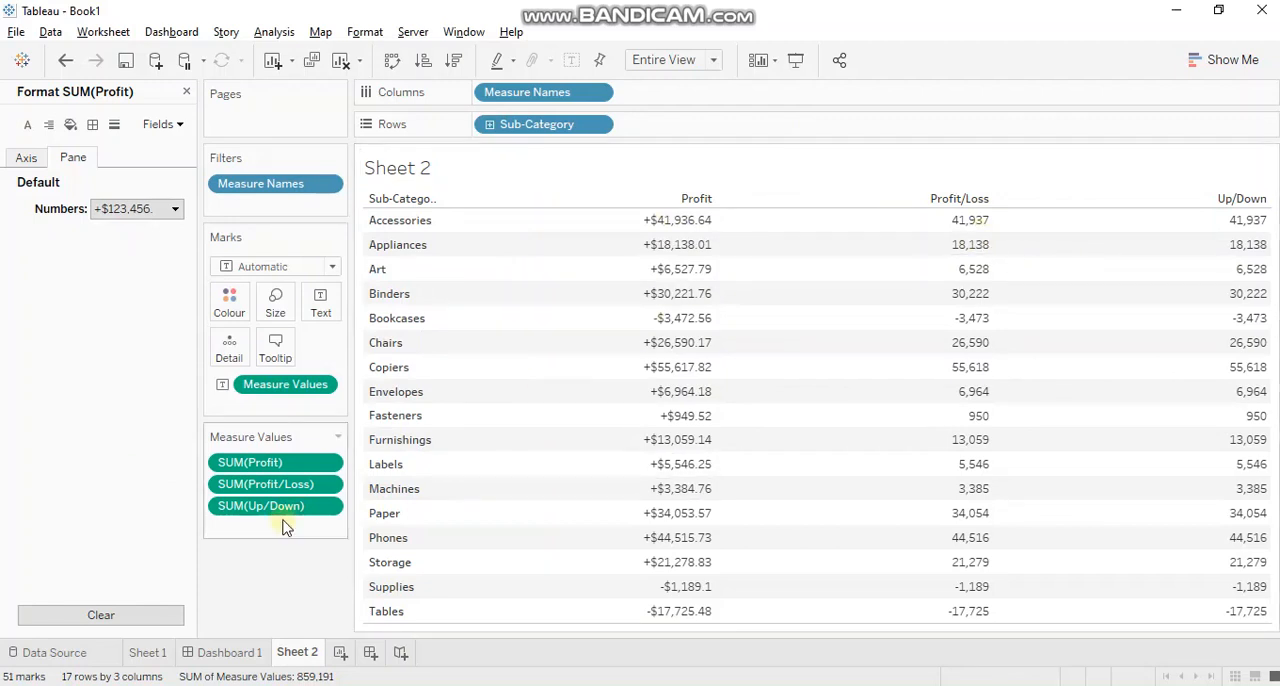
left_click(174, 209)
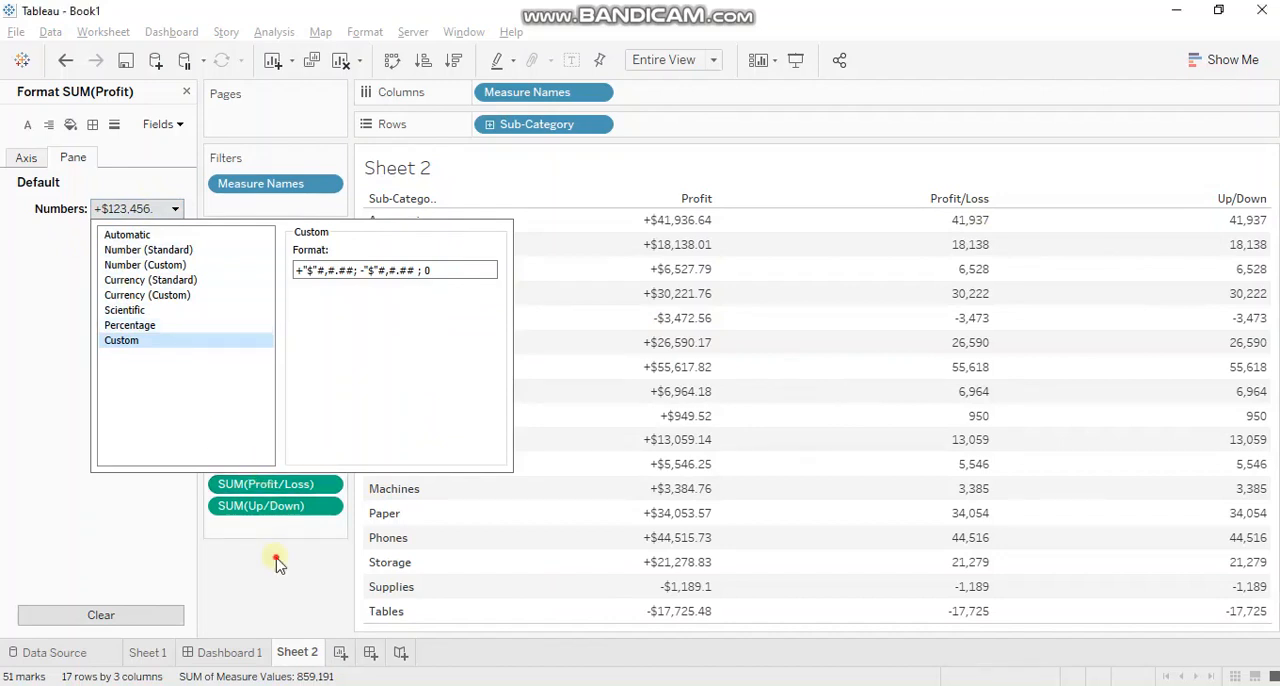
left_click(277, 563)
Give the Profit/Loss measure a custom number format with "Profit" as the positive section.
right_click(300, 484)
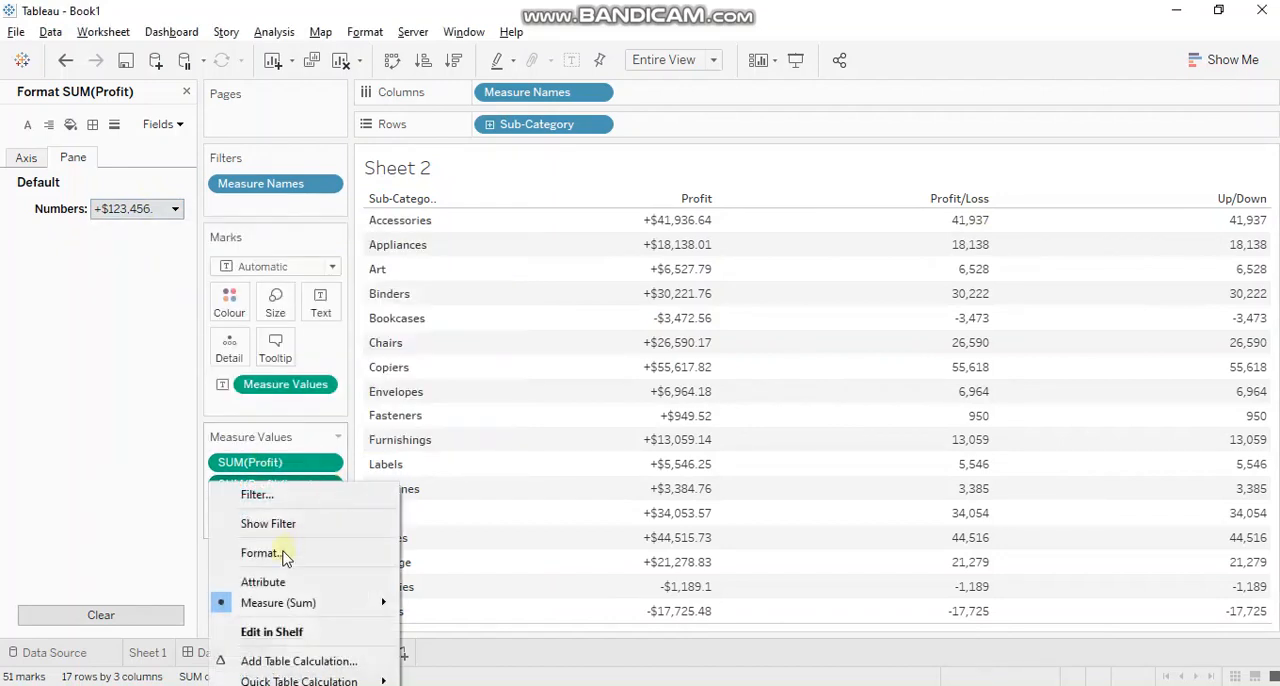
left_click(283, 556)
left_click(174, 210)
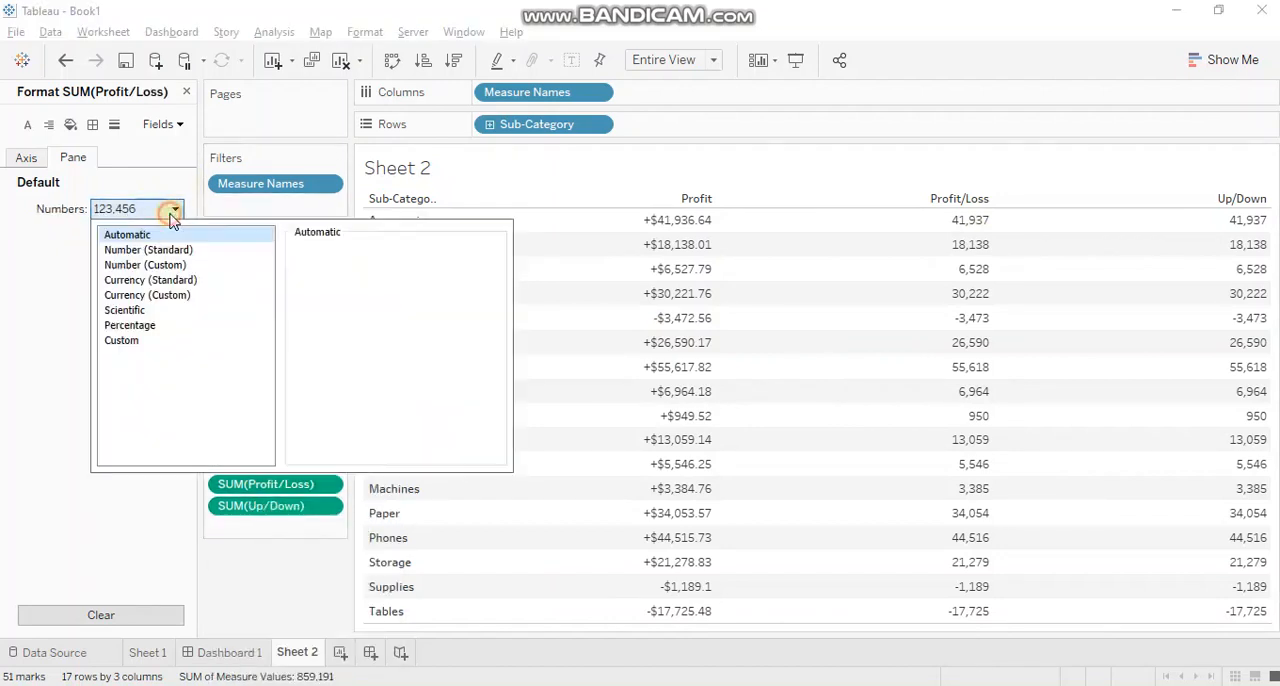
left_click(134, 341)
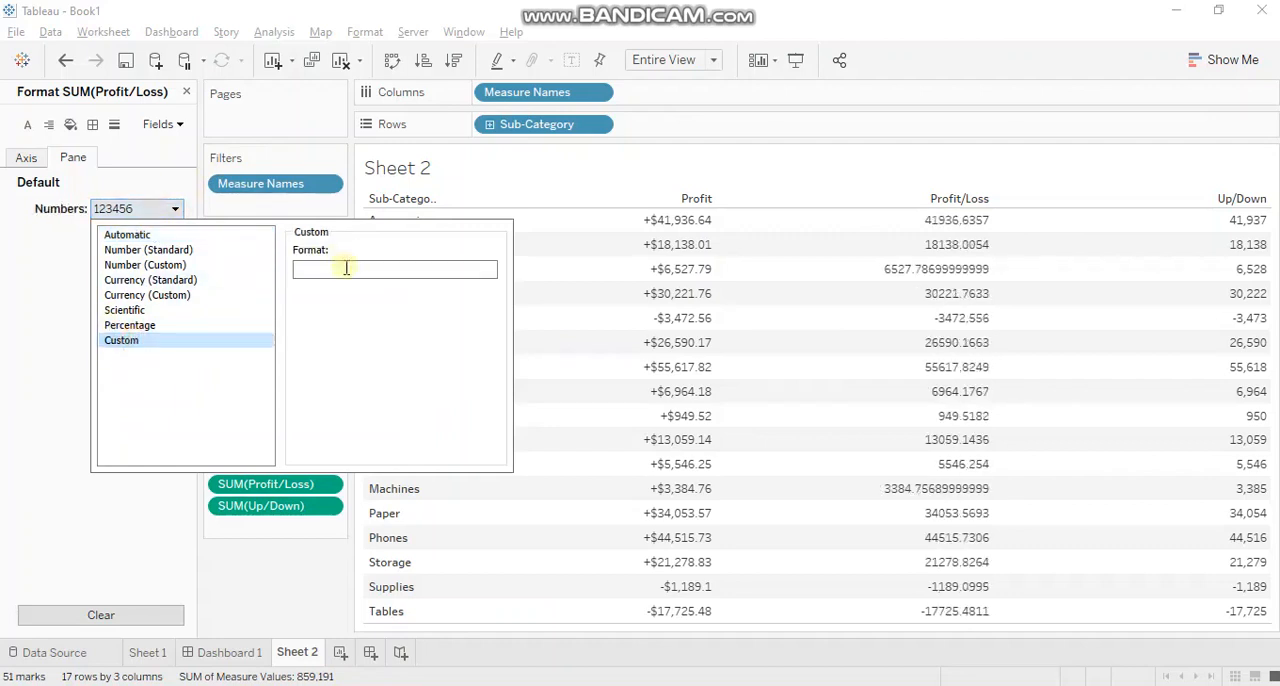
left_click(346, 268)
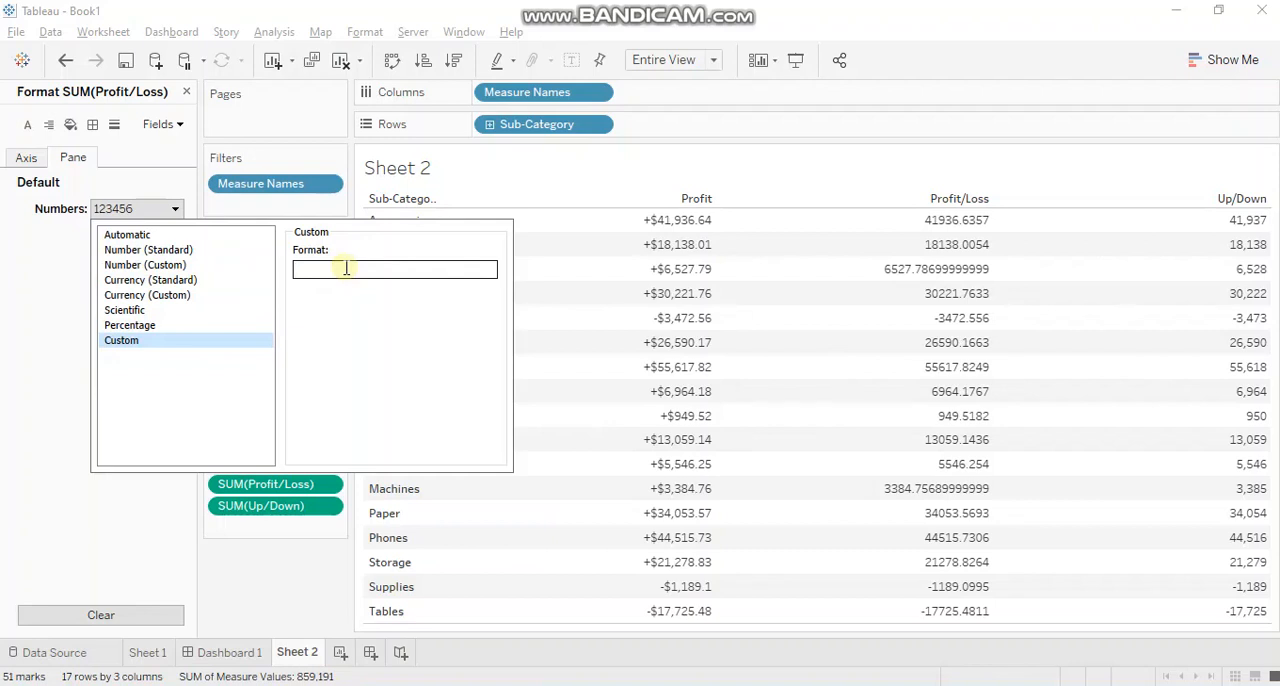
type("\"Profit\"")
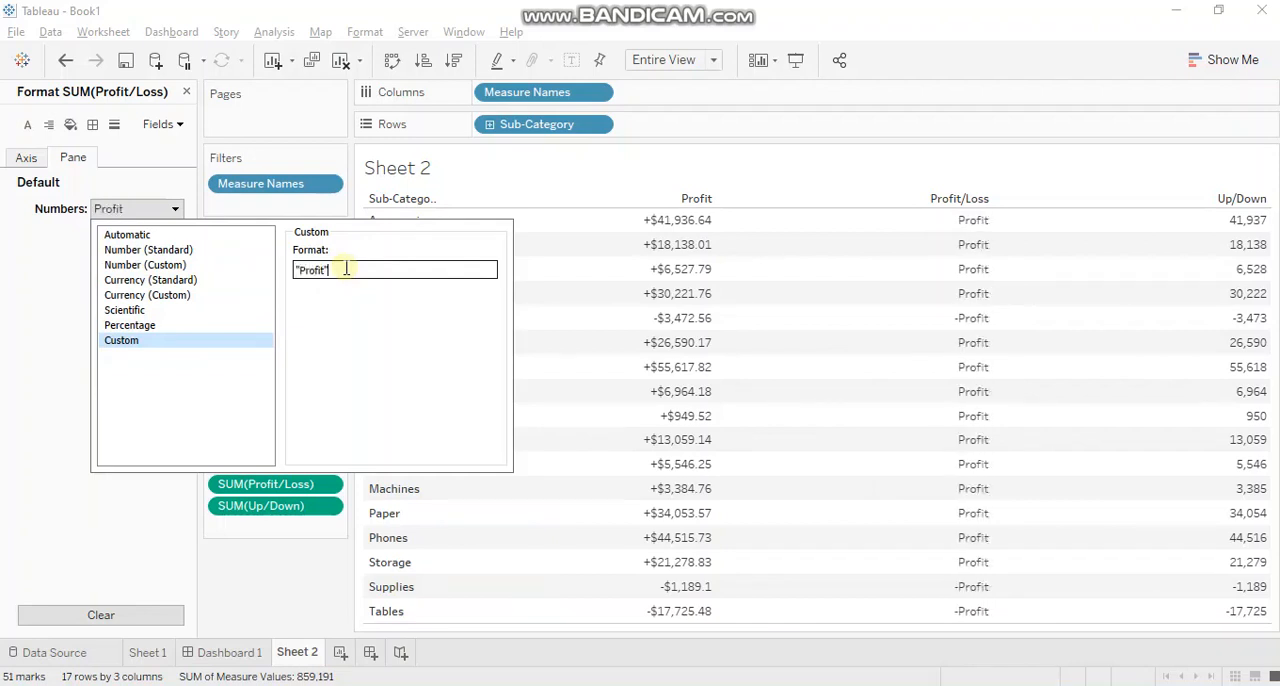
type("; \"Los")
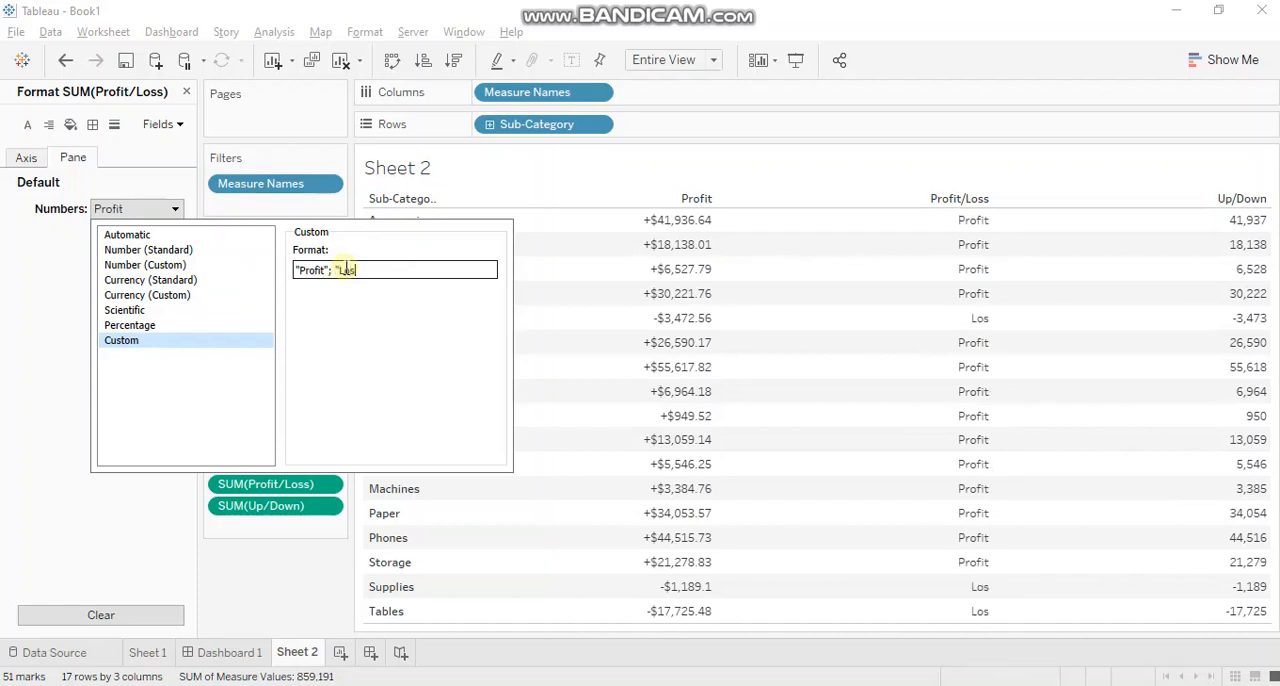
type("s\"; \"None\"")
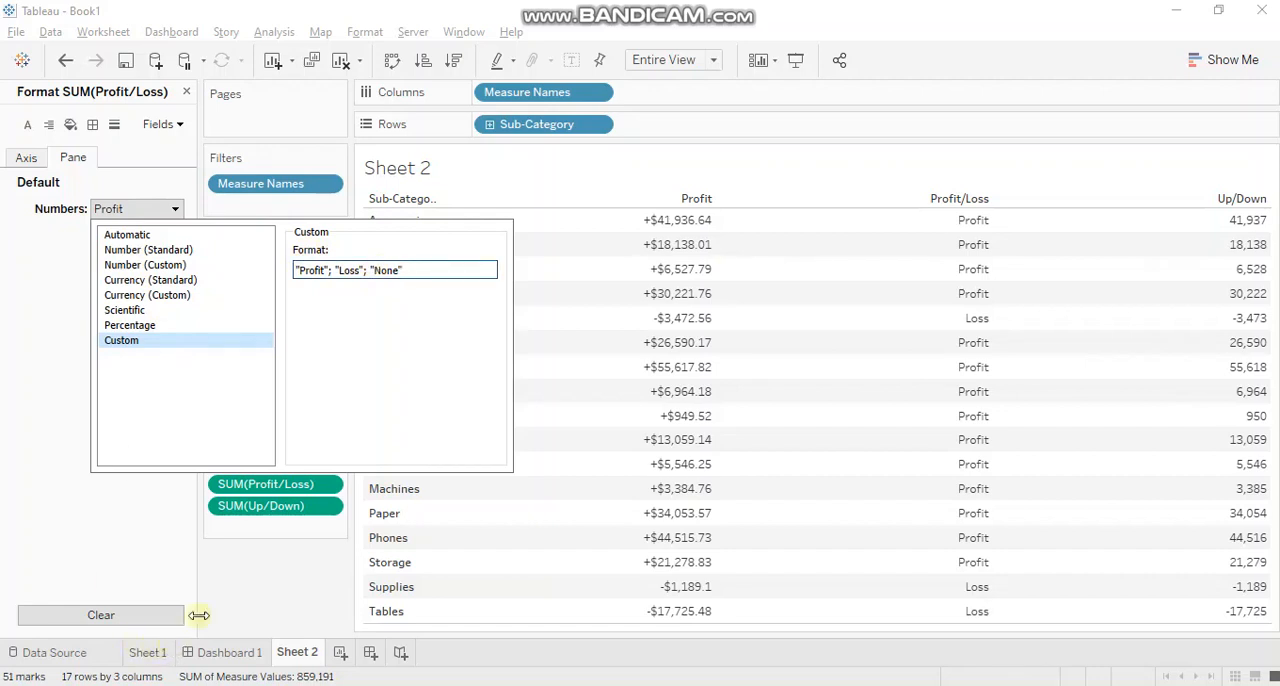
Complete the Profit/Loss format with "Loss" for negative values and "None" for zero, and apply it.
left_click(252, 575)
Start a custom number format for the Up/Down measure with an opening quotation mark.
left_click(322, 507)
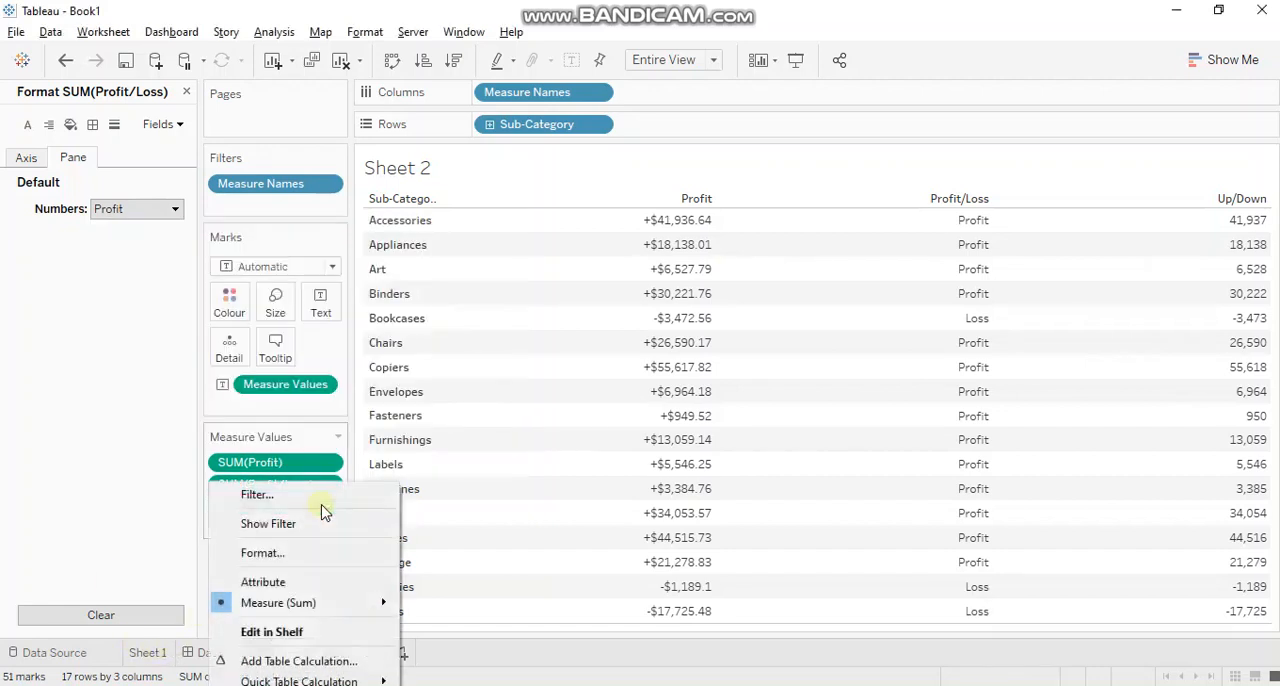
left_click(298, 551)
left_click(176, 208)
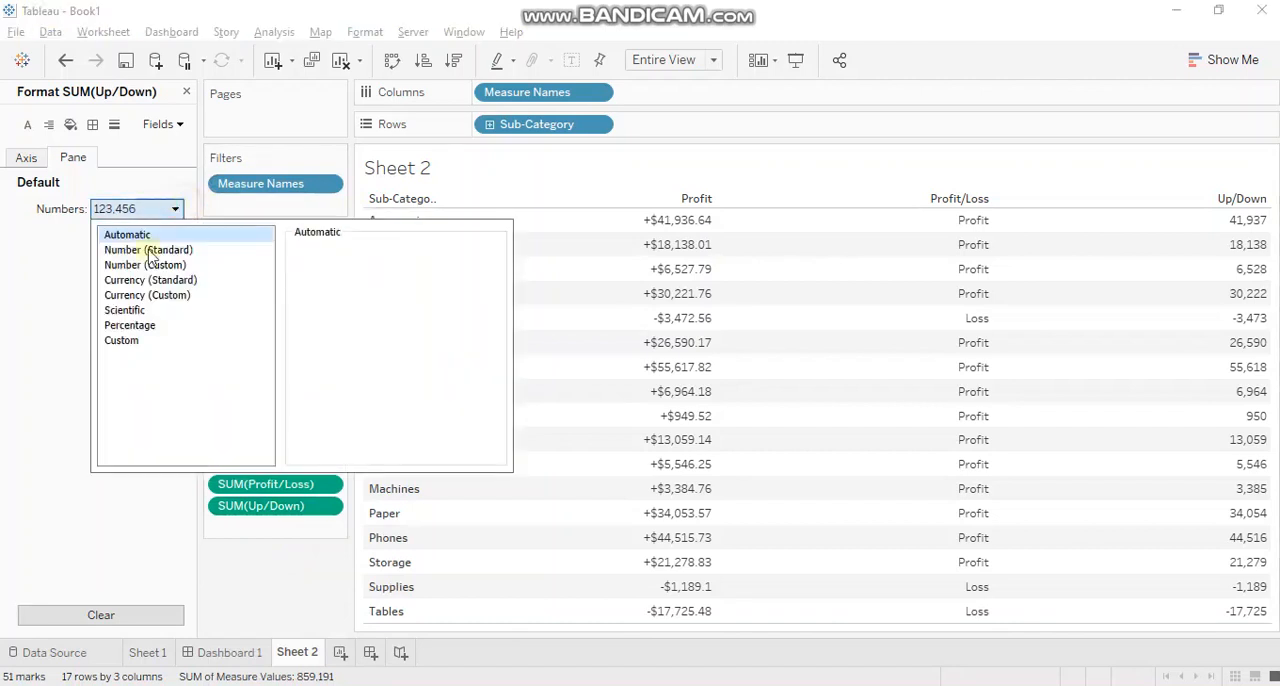
left_click(138, 339)
left_click(390, 265)
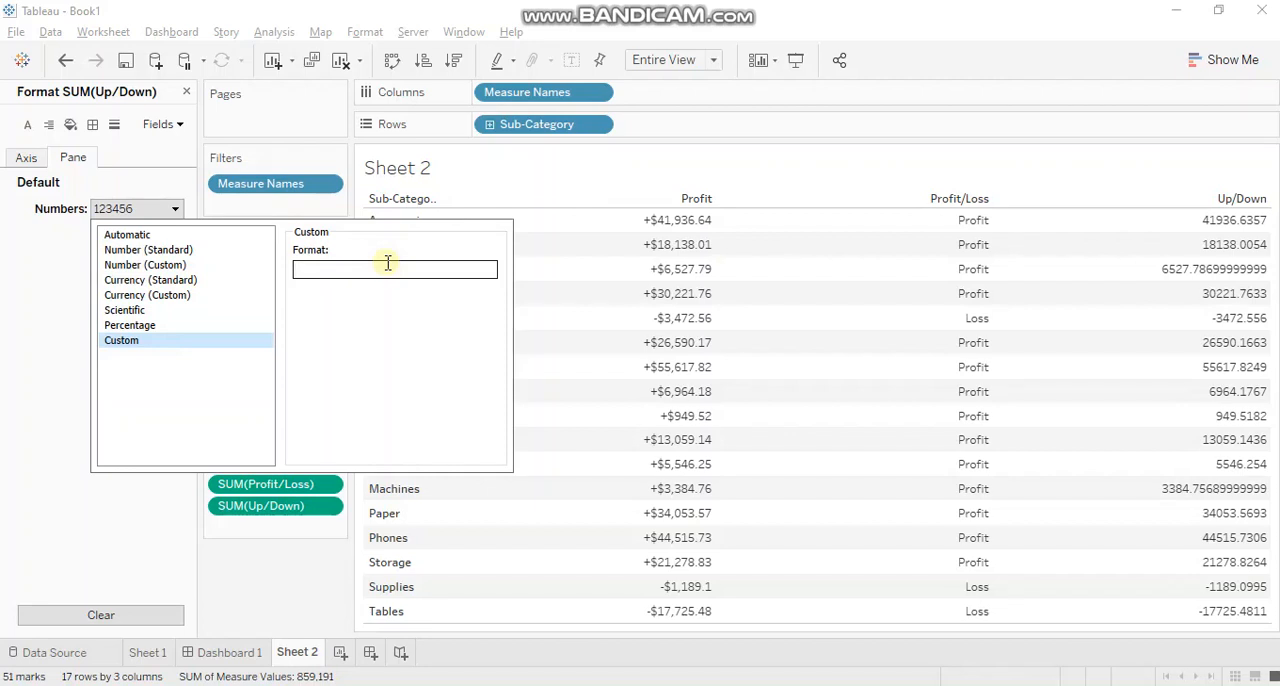
type("\"")
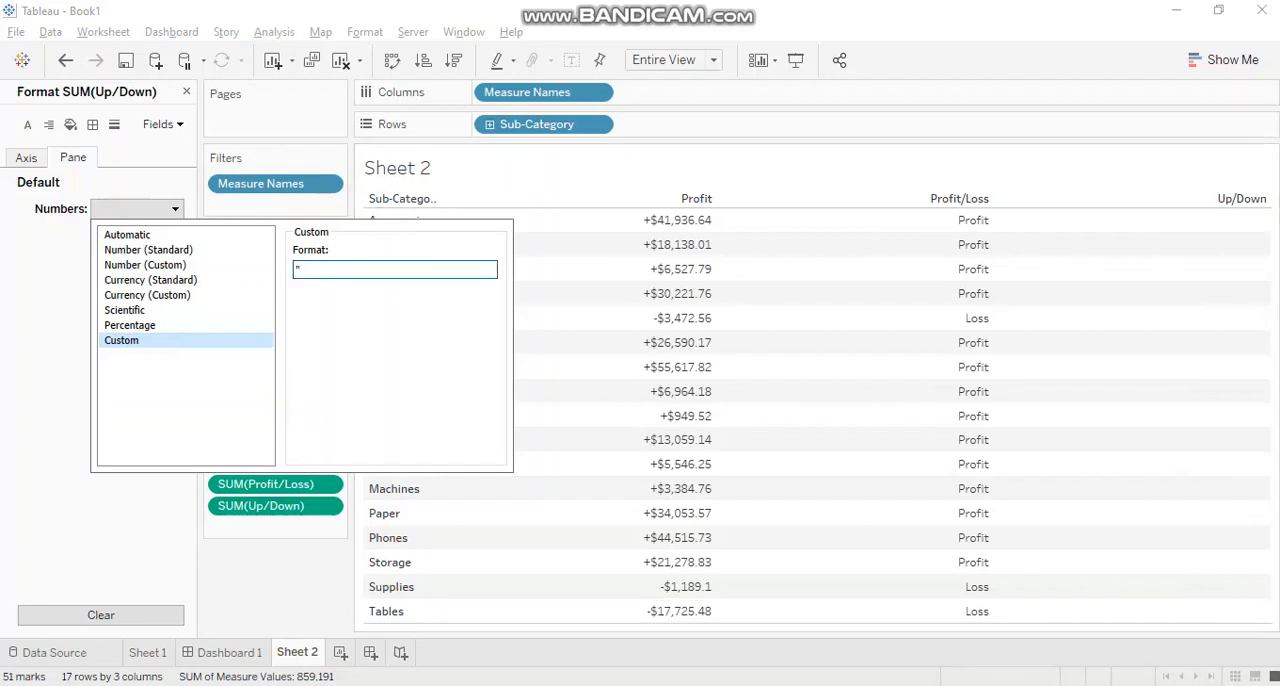
Switch to Google Chrome, open the jrgraphix.net Unicode arrows page and copy the up arrow (2191).
key("alt+Tab")
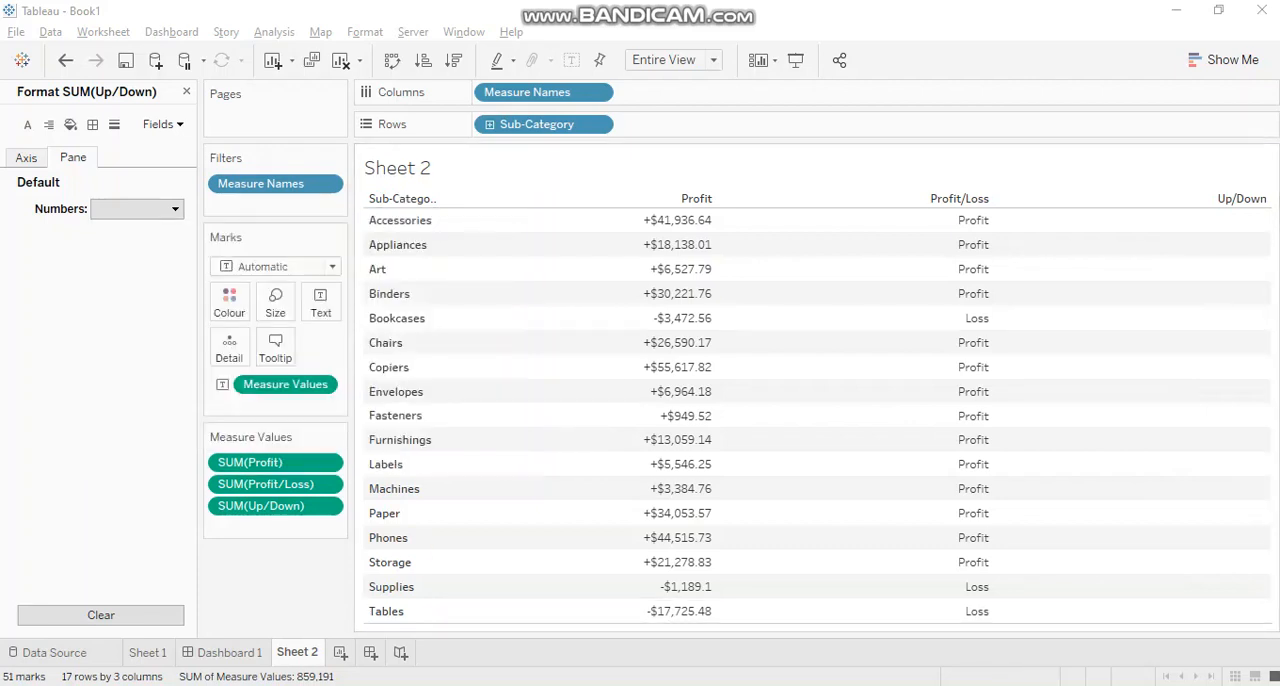
right_click(667, 684)
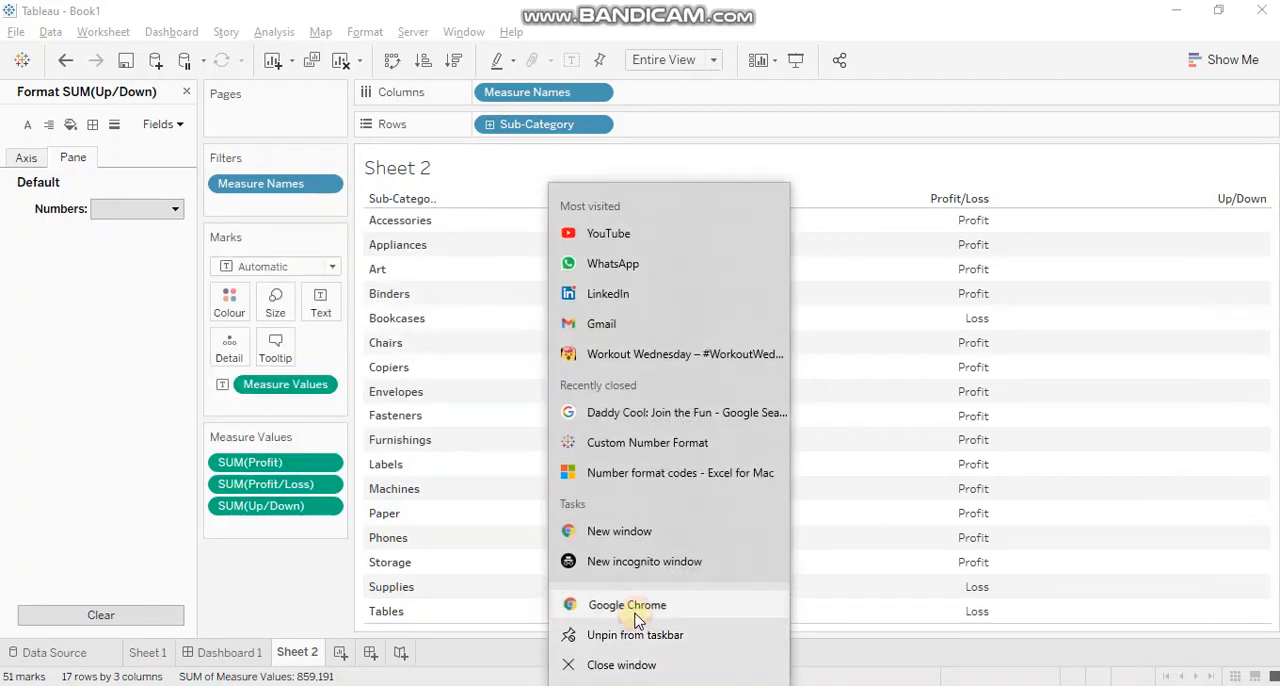
left_click(636, 614)
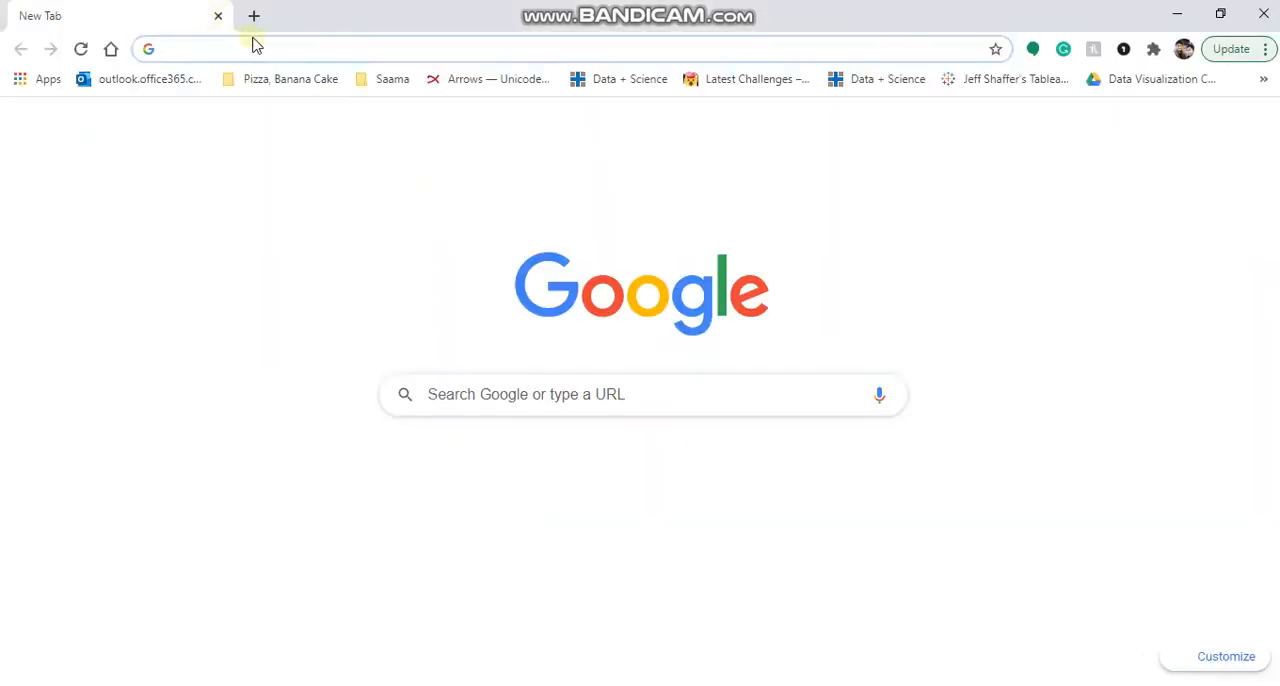
type("j")
key("Return")
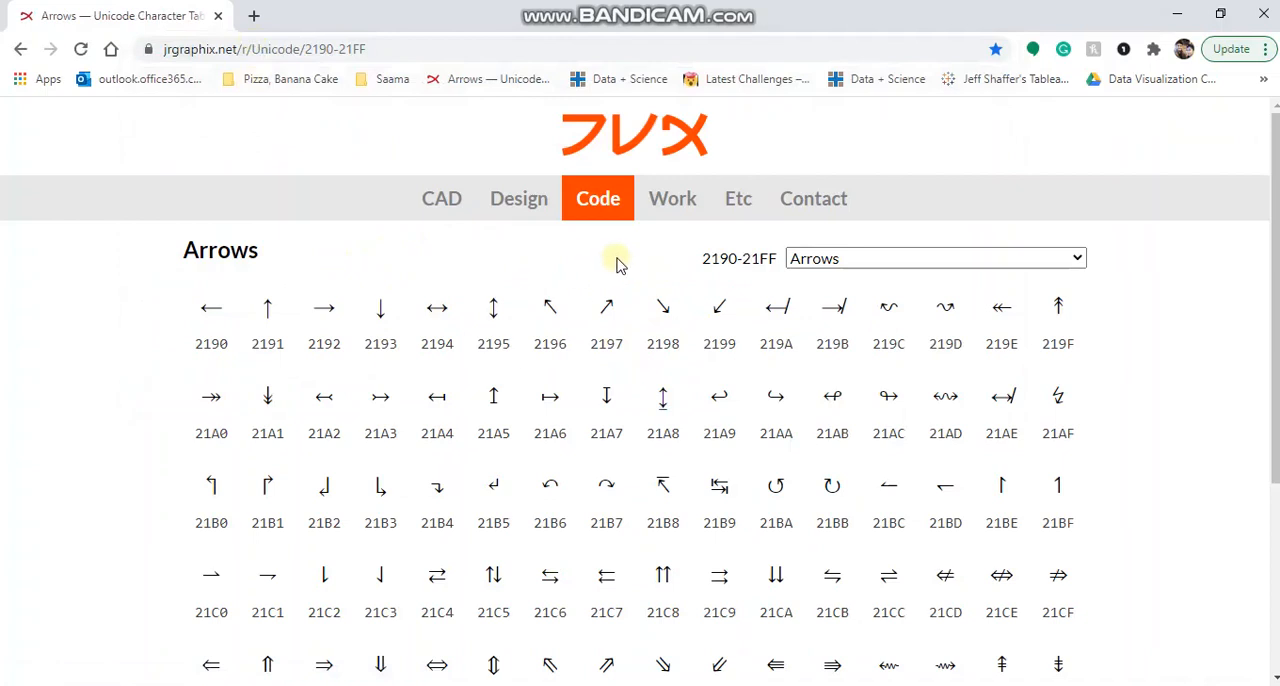
double_click(266, 314)
key("ctrl+c")
Switch back to Tableau and make "↑" the positive section of the Up/Down format, followed by a semicolon.
key("alt+Tab")
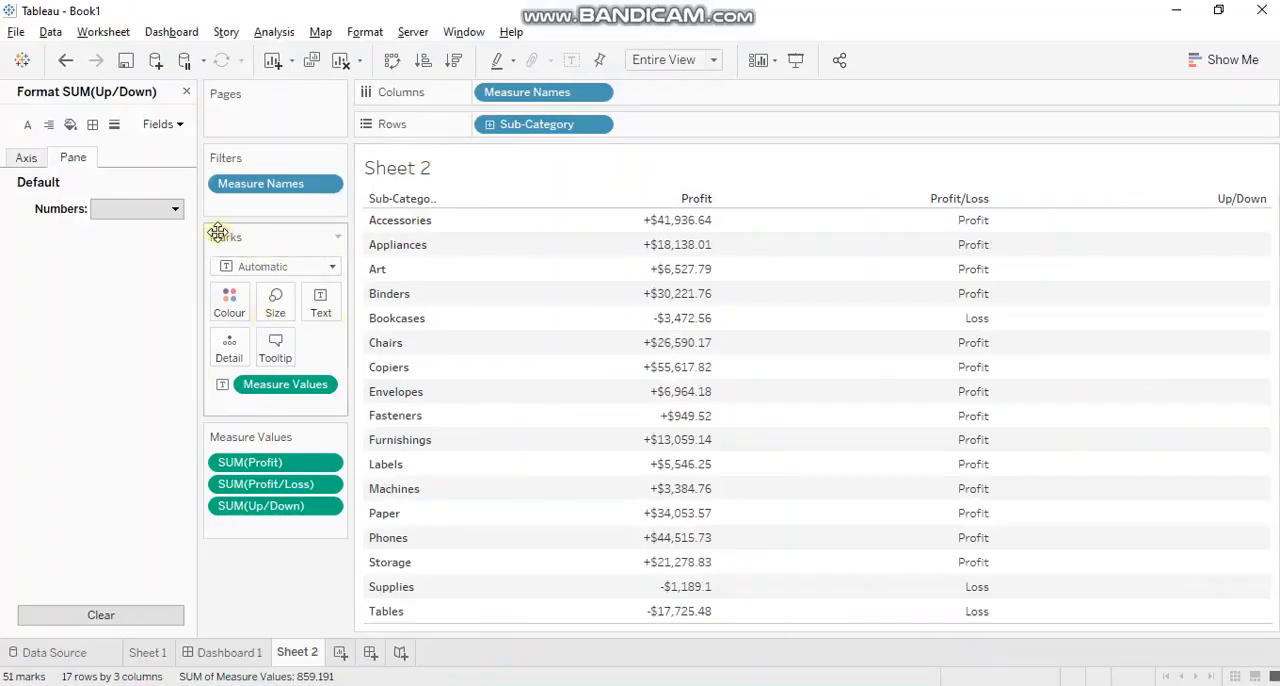
left_click(178, 210)
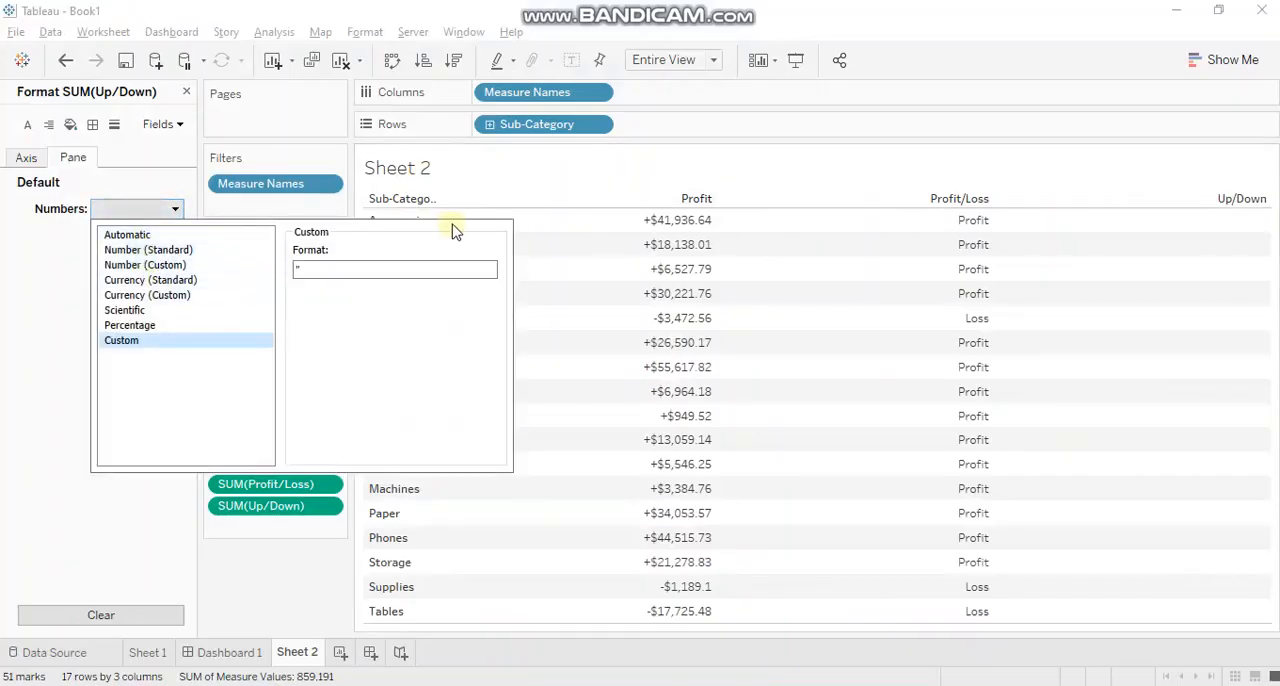
type("\"")
key("ctrl+v")
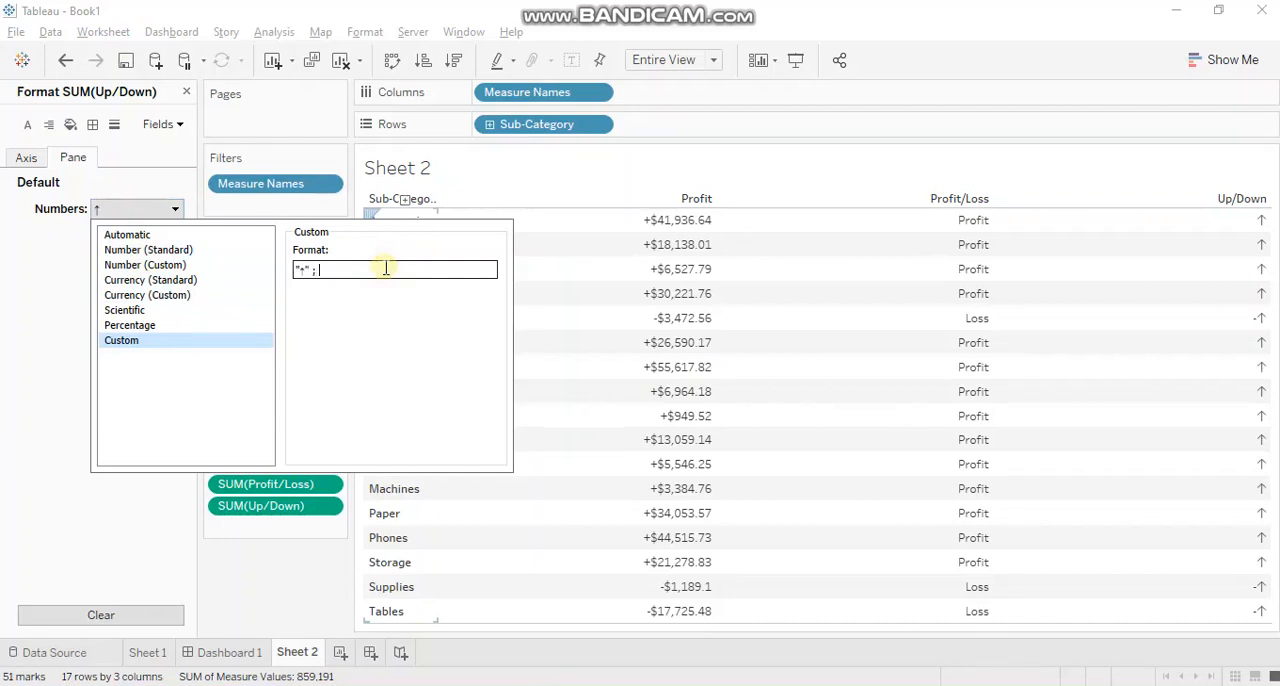
Copy the down arrow (2193) from the Unicode page in Chrome and paste it into the negative section of Tableau's Up/Down format.
key("alt+Tab")
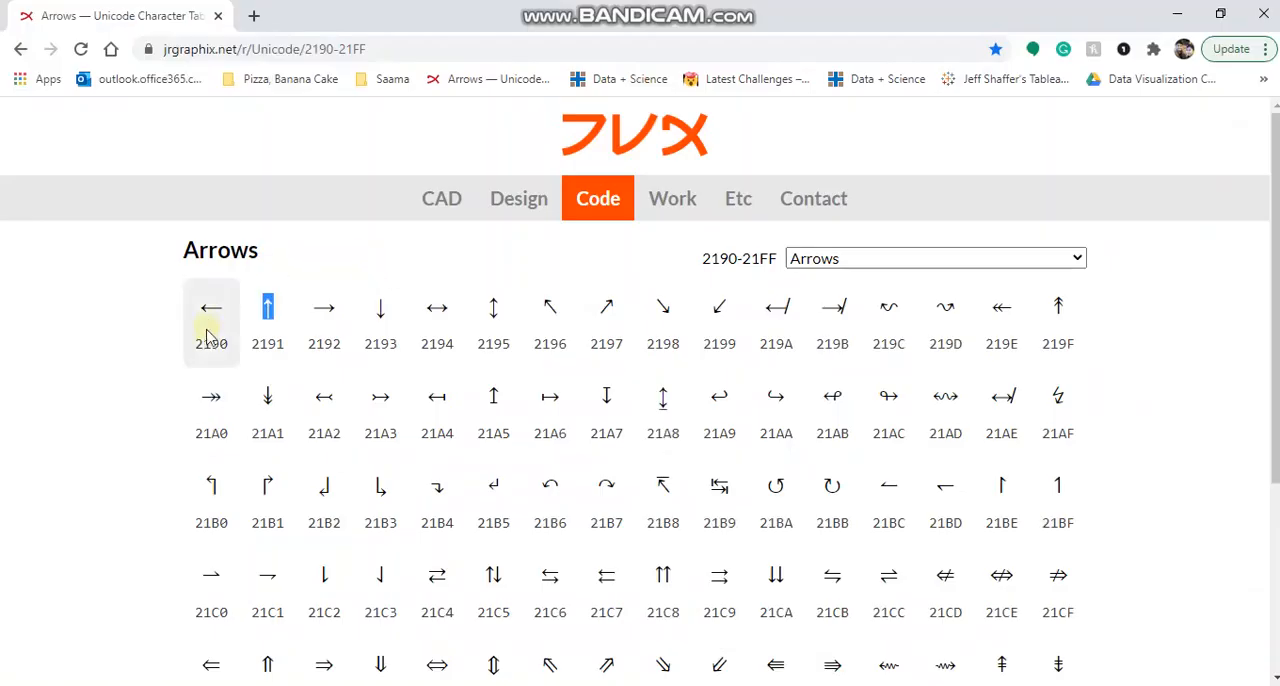
double_click(382, 311)
key("ctrl+c")
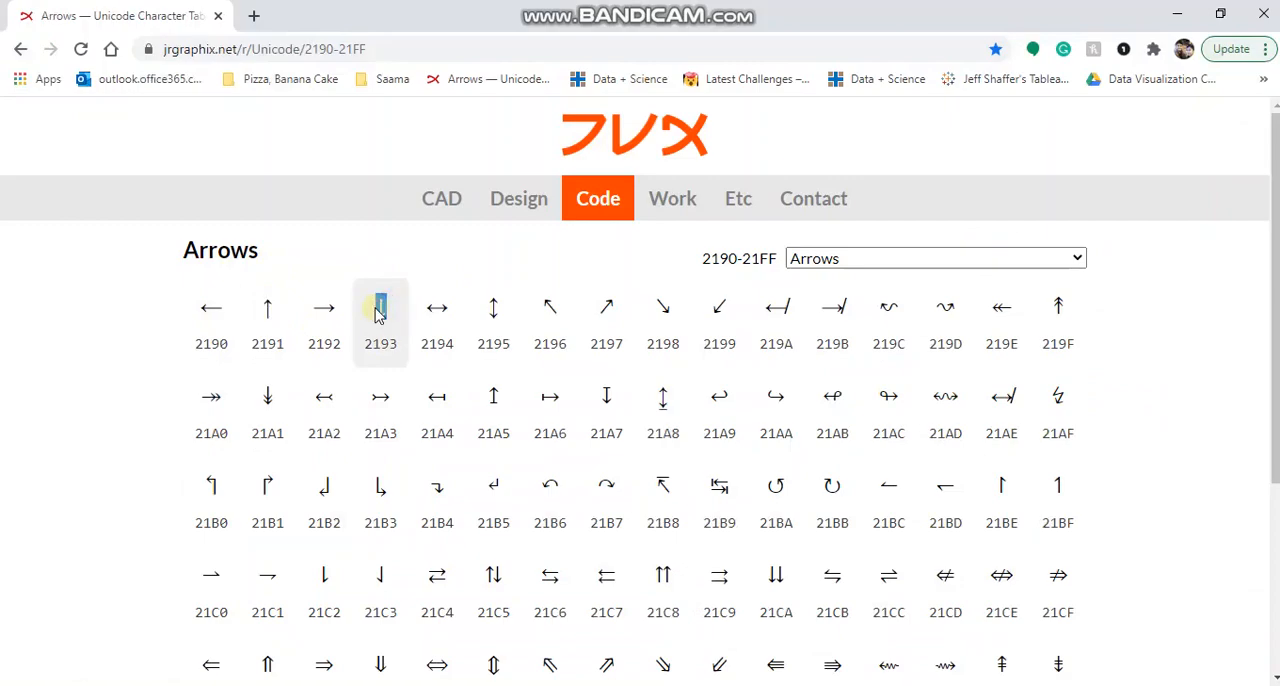
key("alt+Tab")
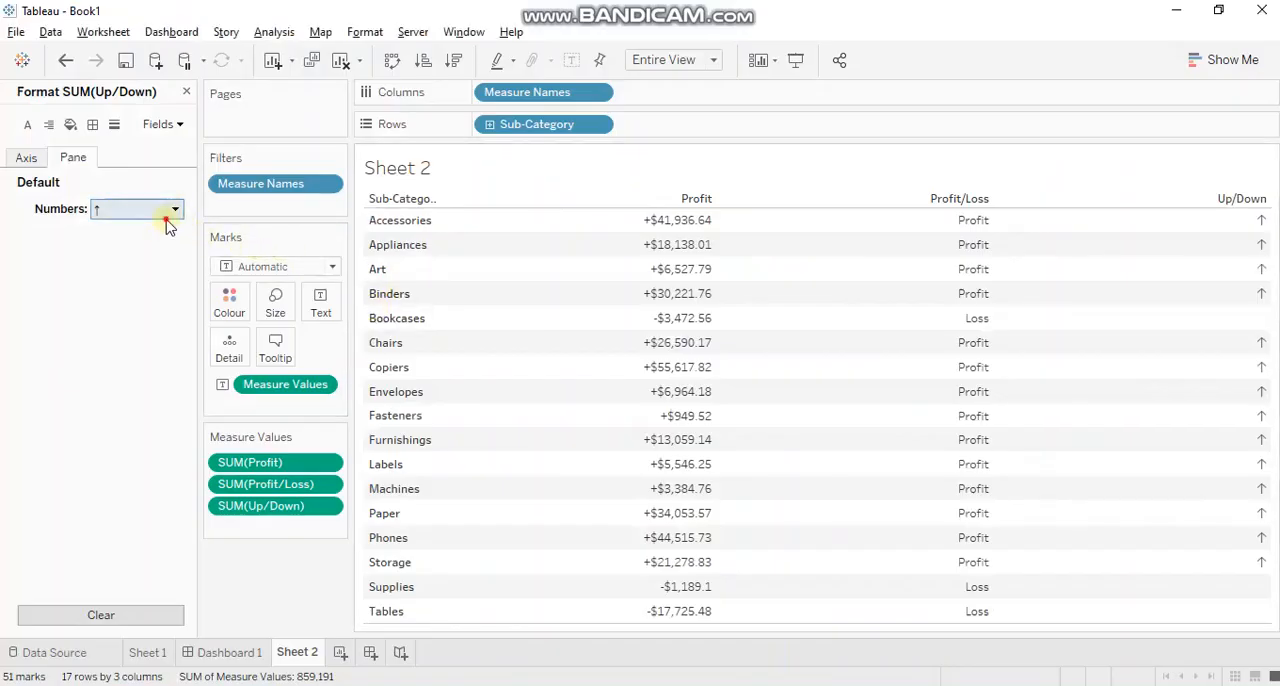
left_click(170, 213)
left_click(360, 271)
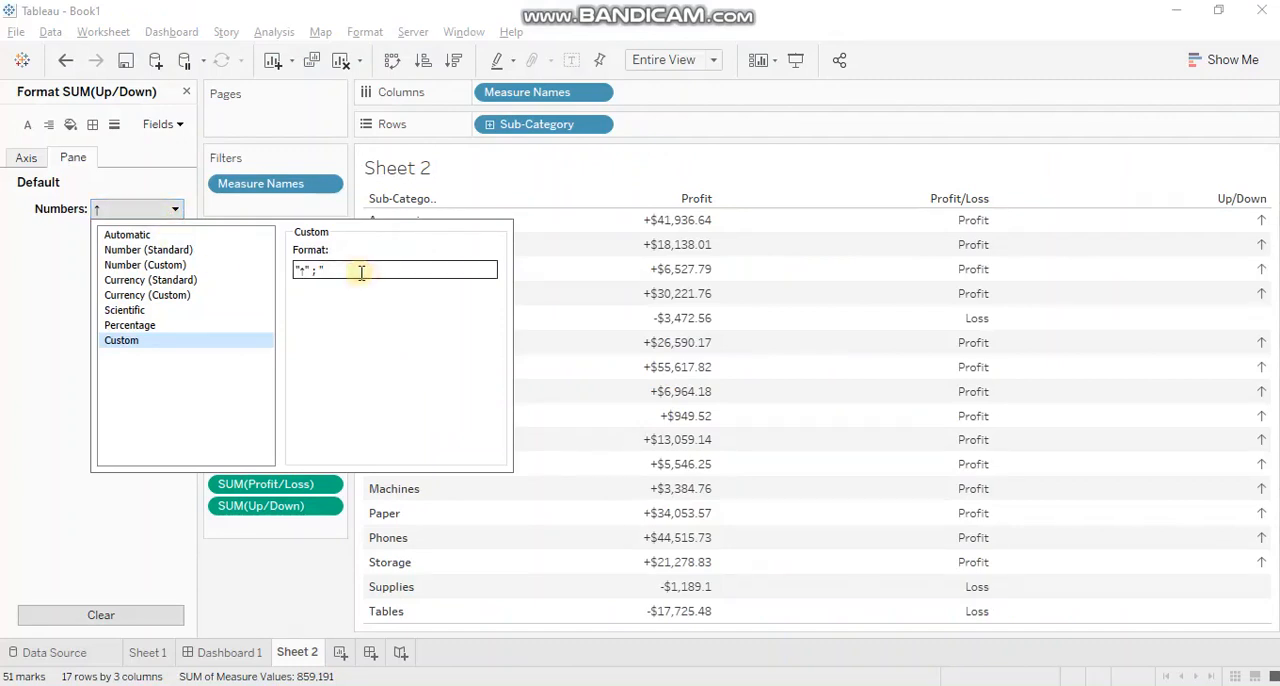
key("ctrl+v")
Add "--" as the zero section of the Up/Down format, completing "↑" ; "↓" ; "--", and apply it.
type(";\"--\"")
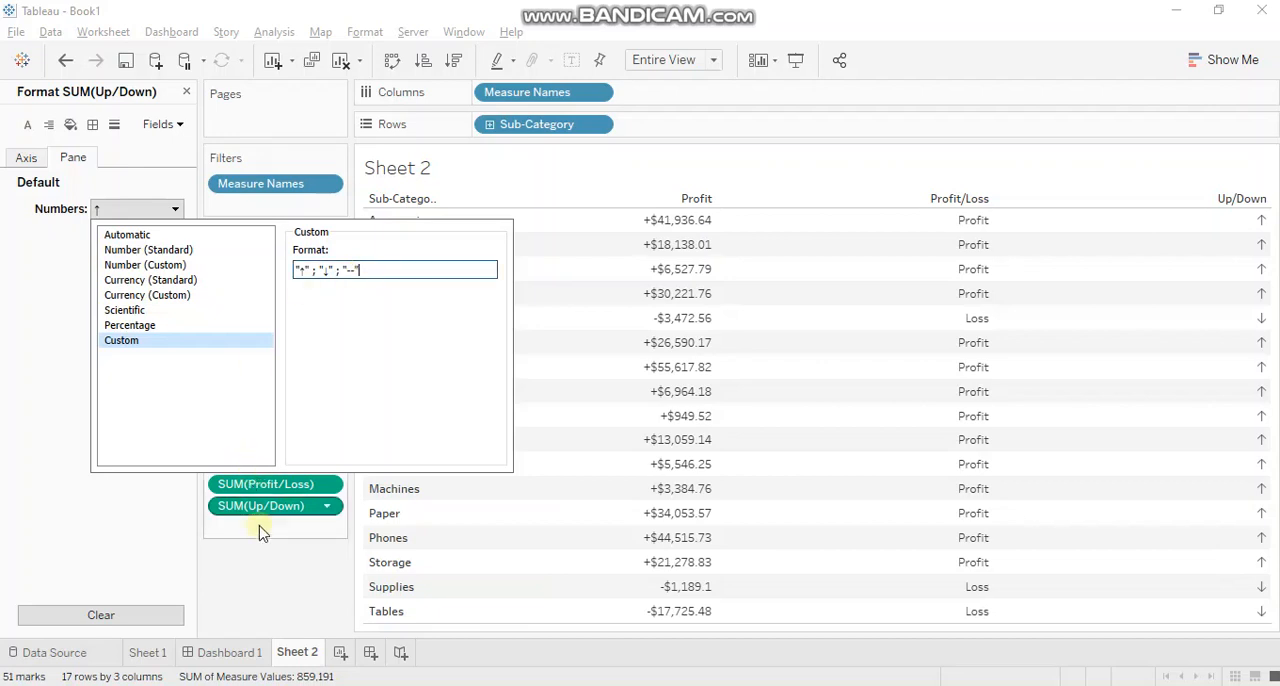
left_click(260, 578)
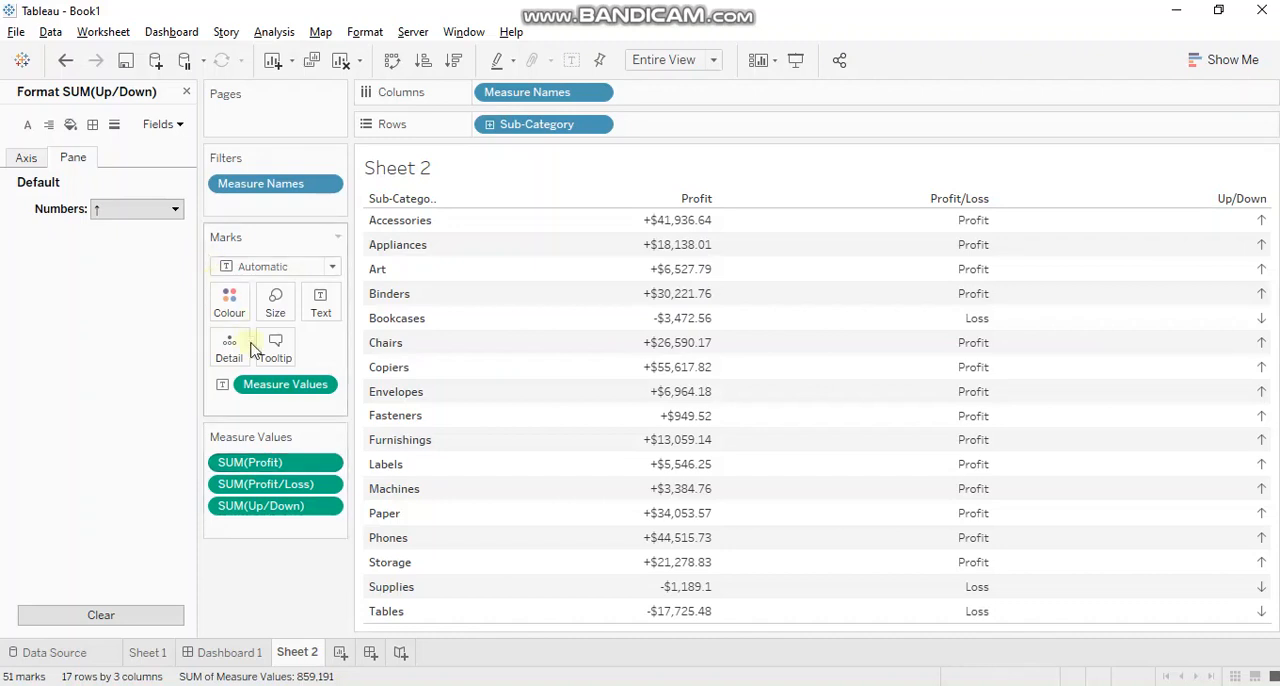
Colour the table by Measure Values and use separate colour legends for each measure.
left_click_drag(280, 389, 229, 305)
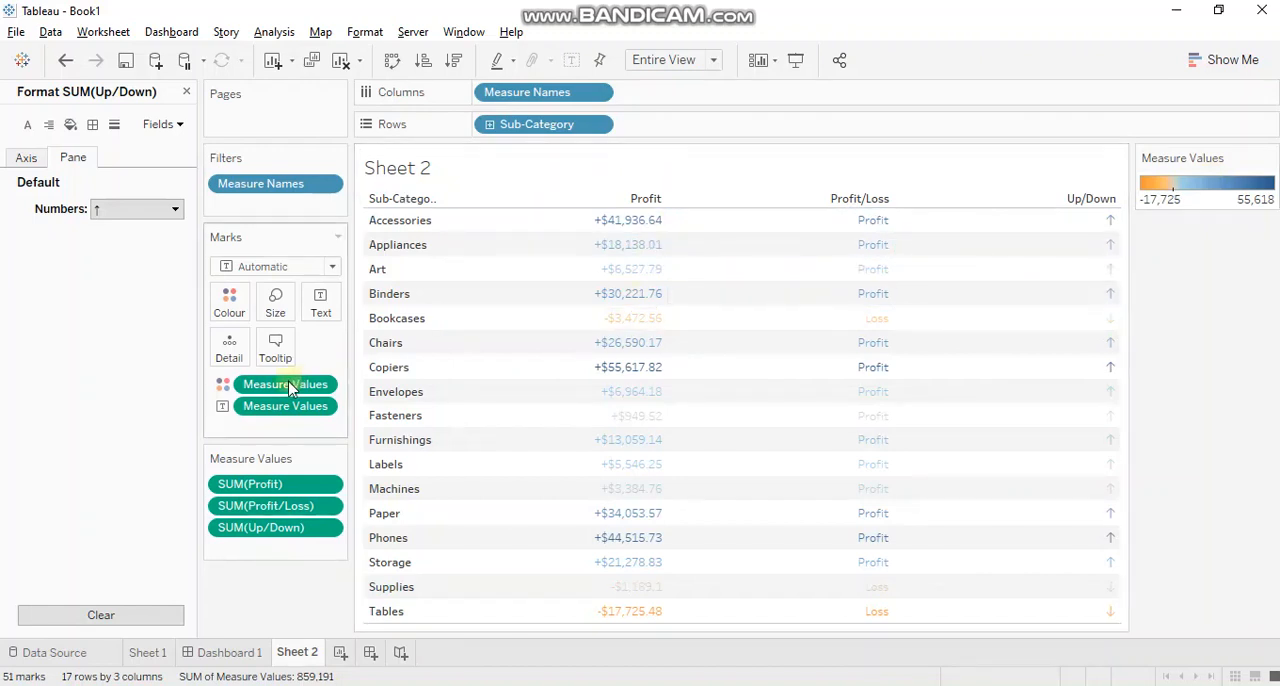
left_click(322, 385)
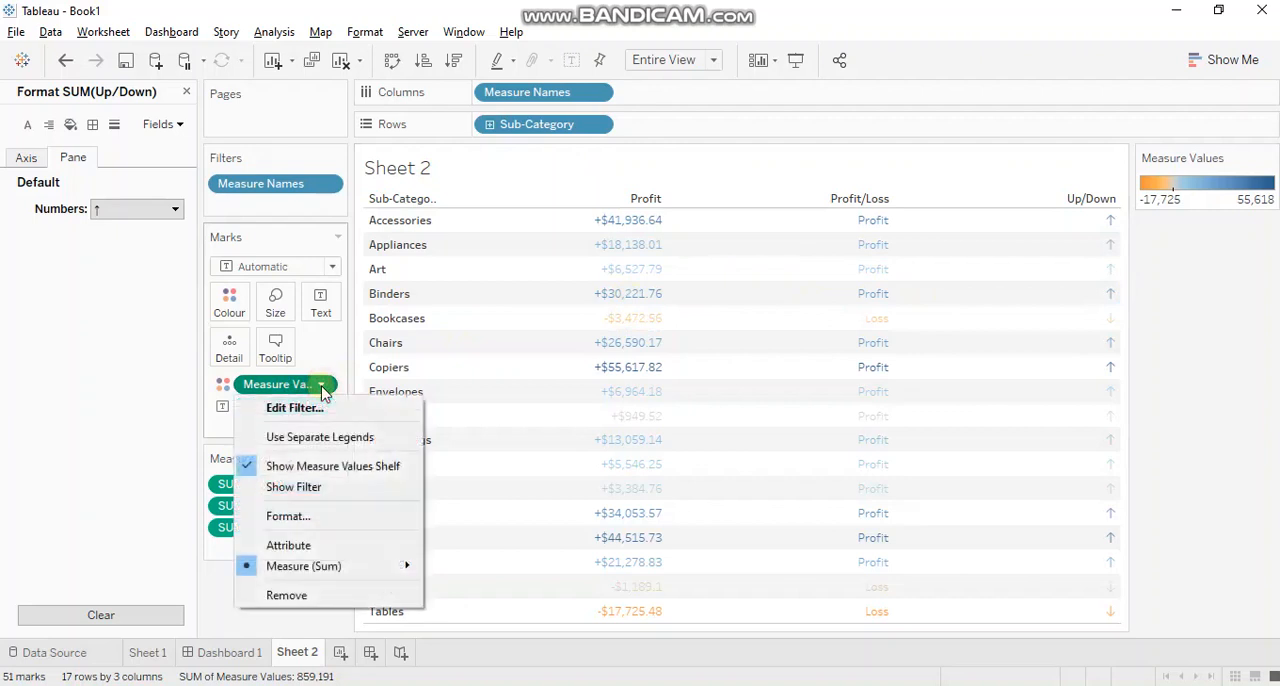
left_click(340, 437)
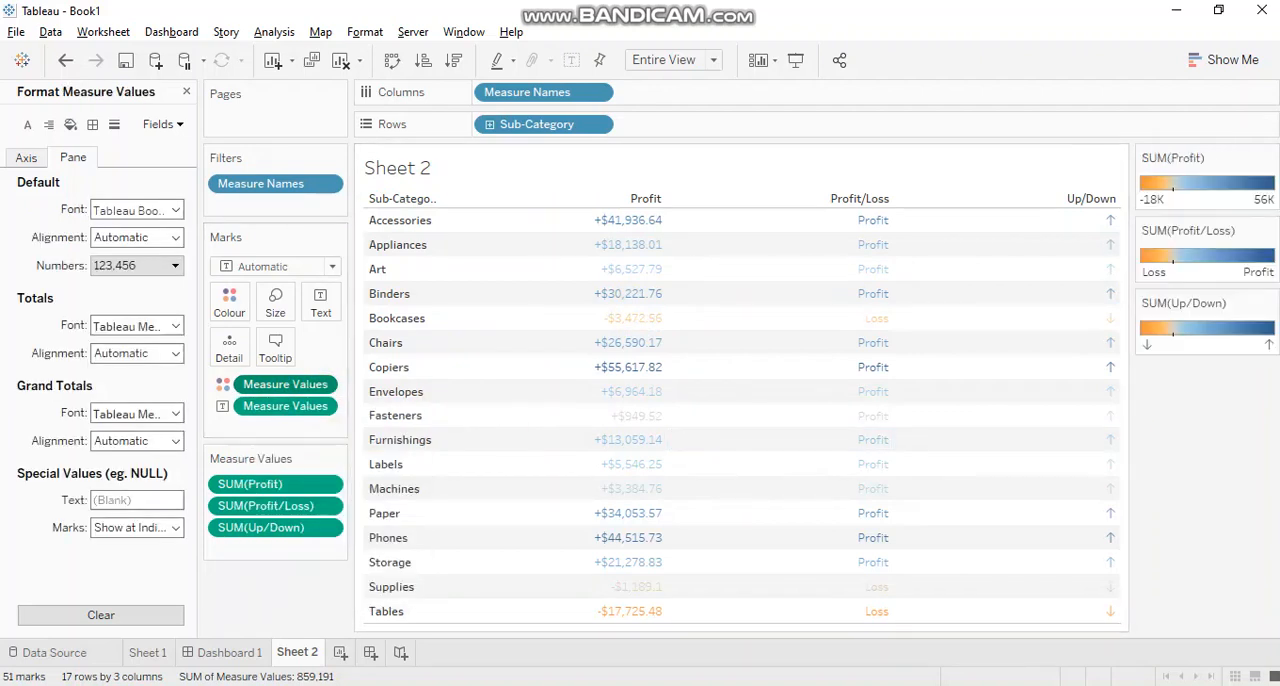
Set the colour palette of the Profit measure to Black and apply it.
double_click(1213, 192)
left_click(668, 274)
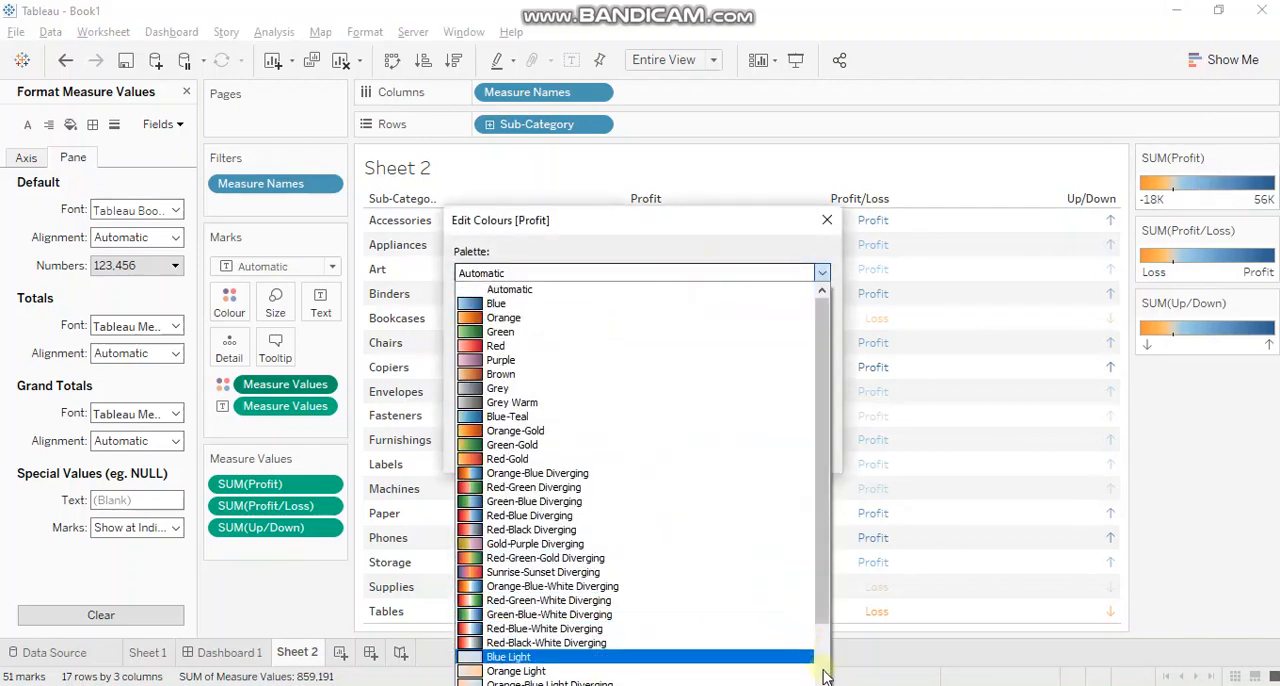
scroll(823, 677, "down", 2)
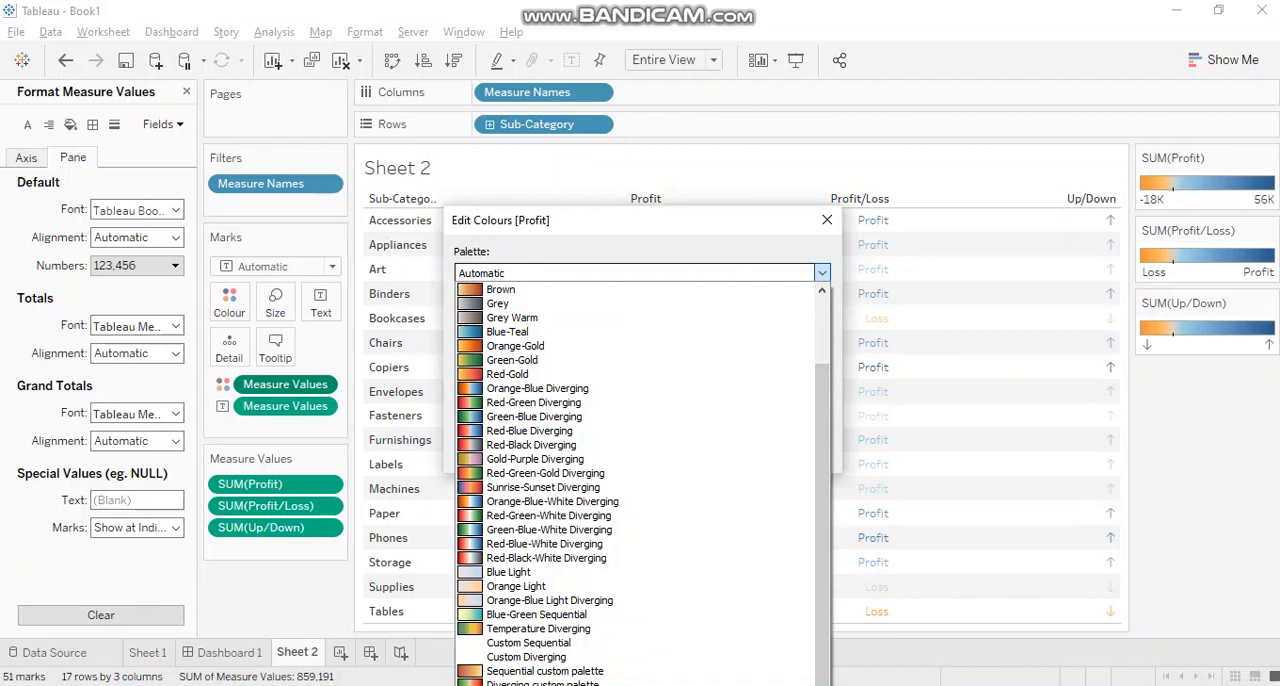
left_click(575, 684)
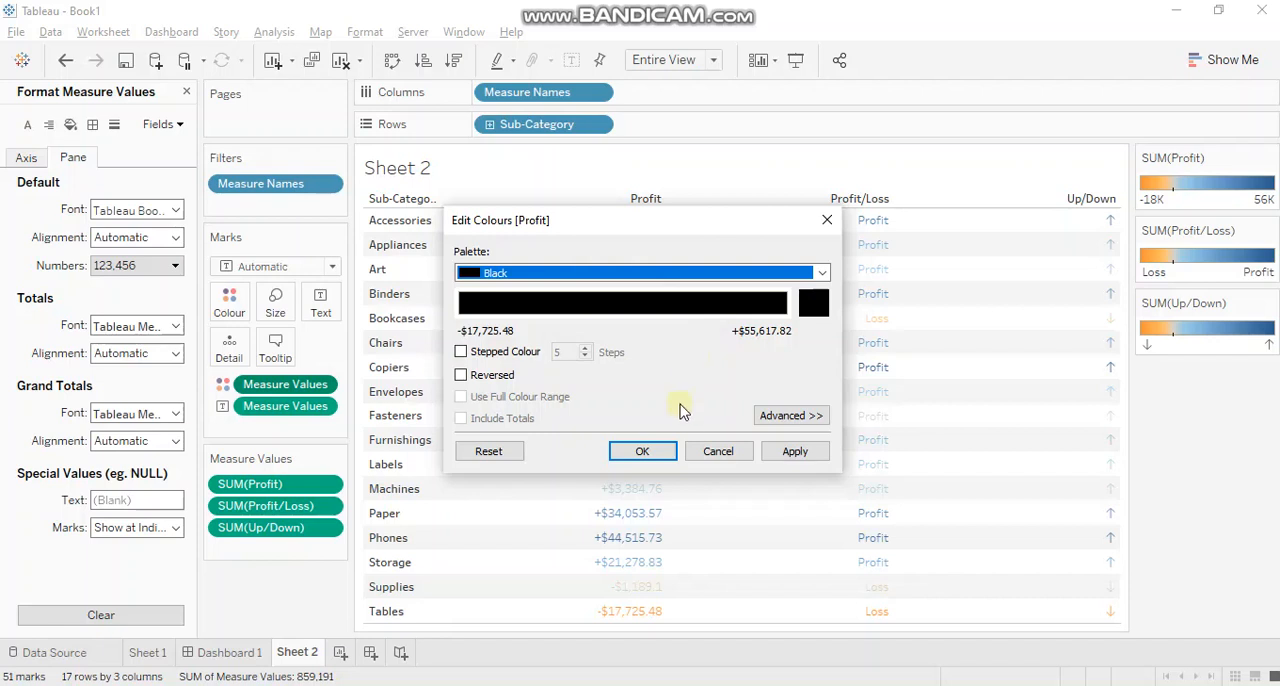
left_click(650, 451)
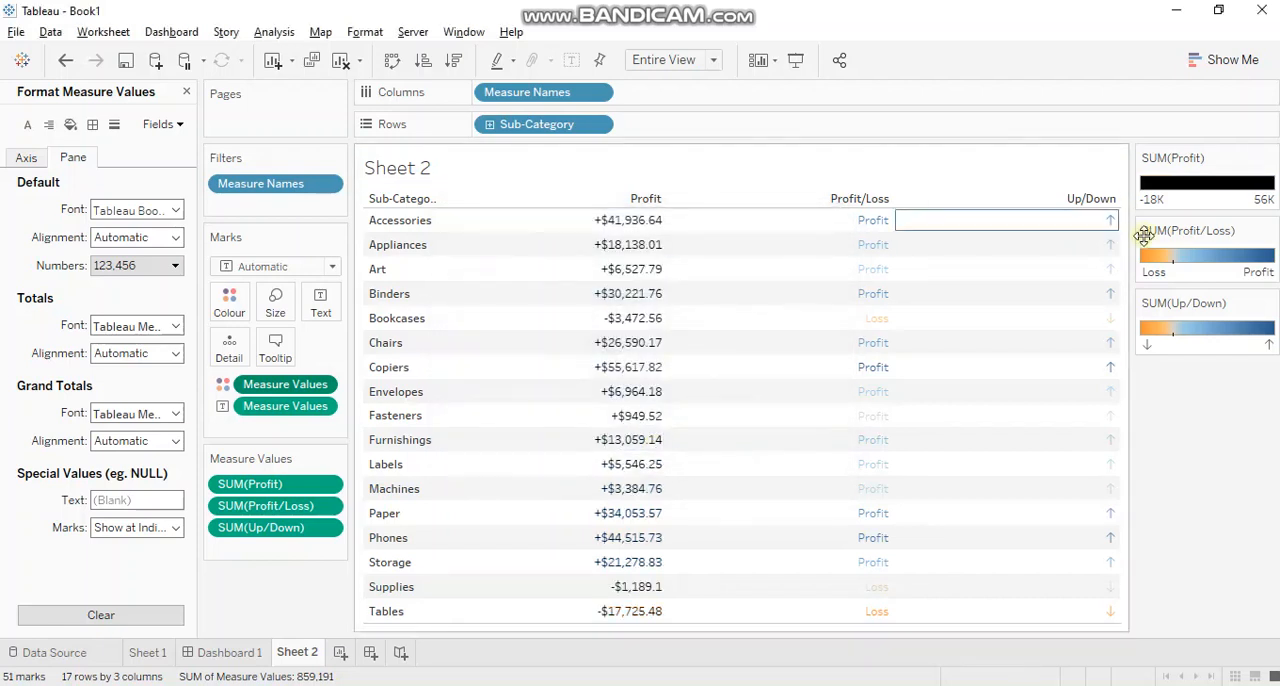
Set the Profit/Loss measure's colours to the Red-Green Diverging palette with 2 stepped colours and apply them.
double_click(1177, 262)
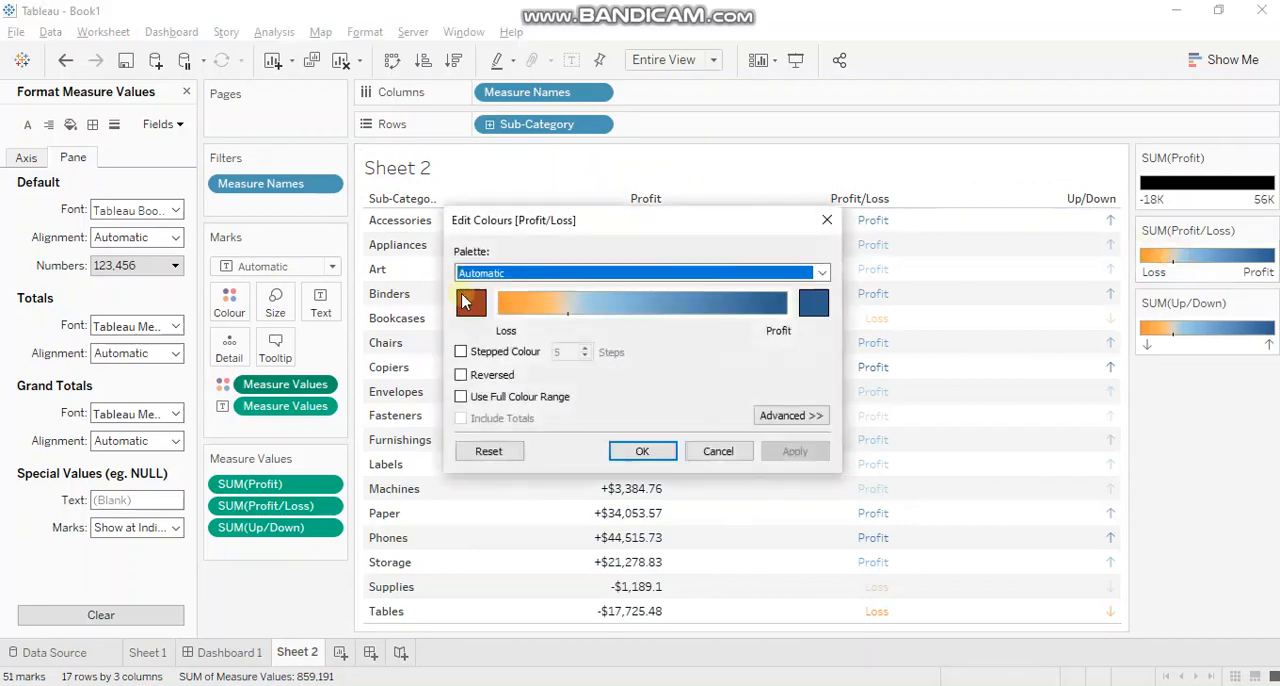
left_click(541, 272)
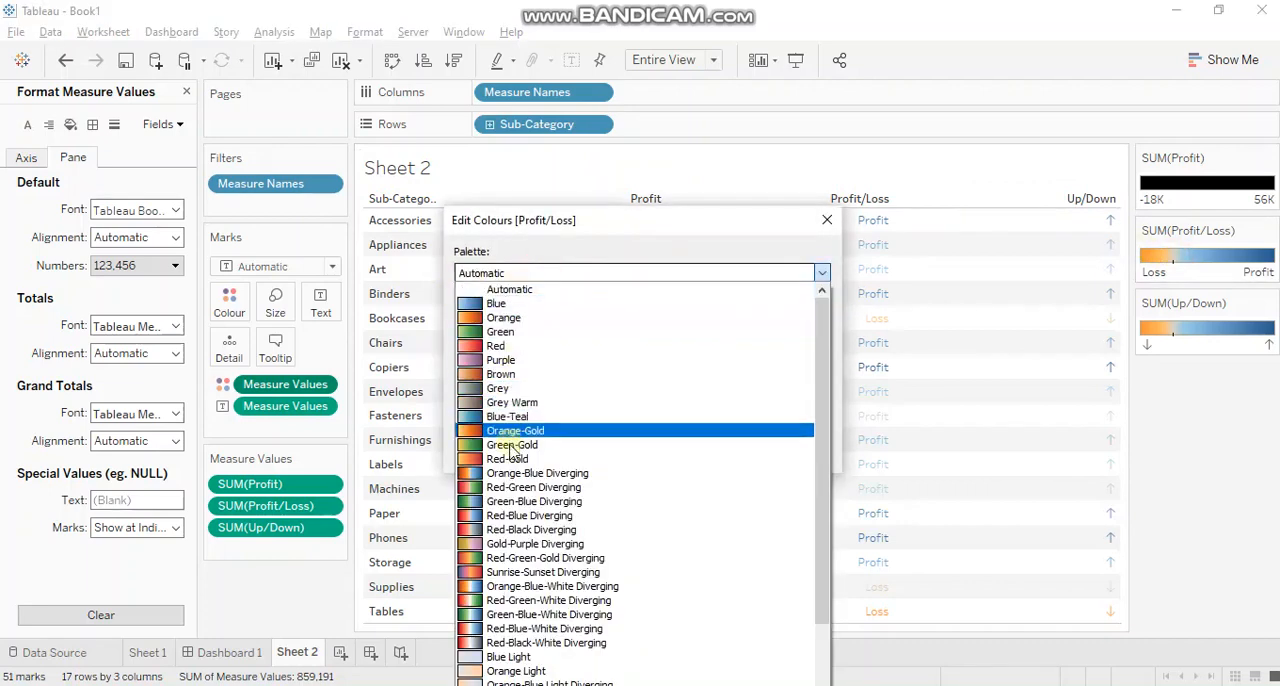
left_click(537, 490)
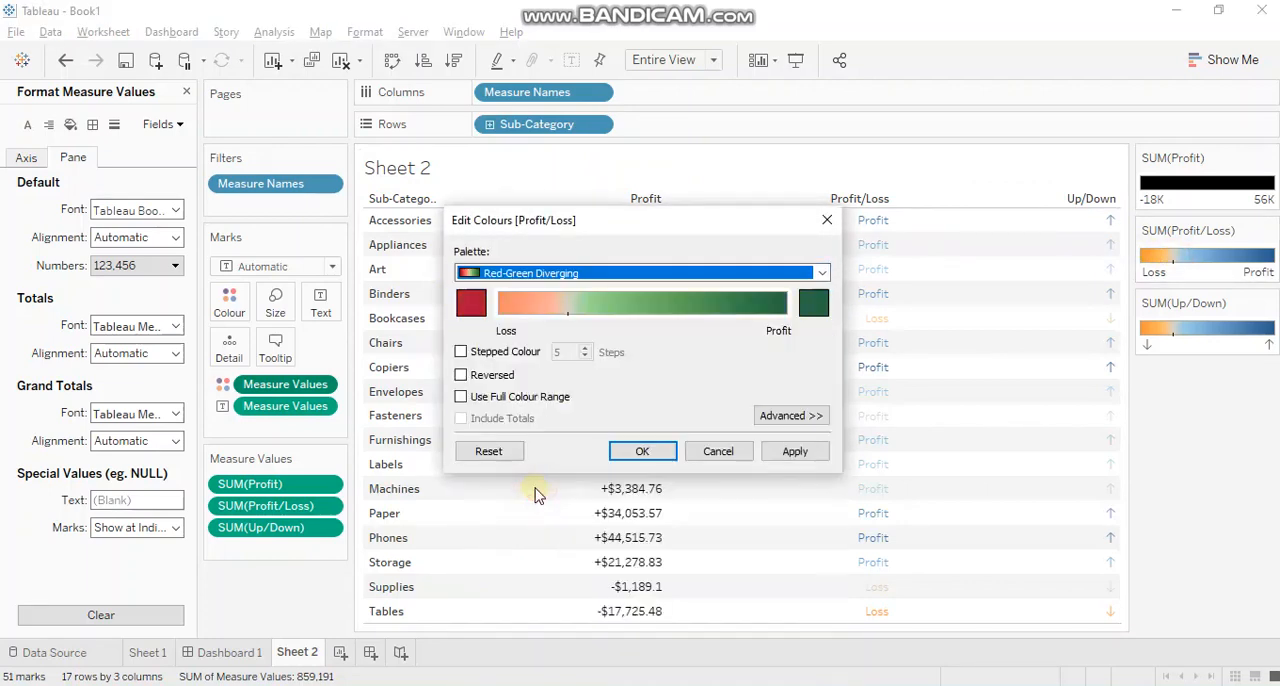
left_click(516, 352)
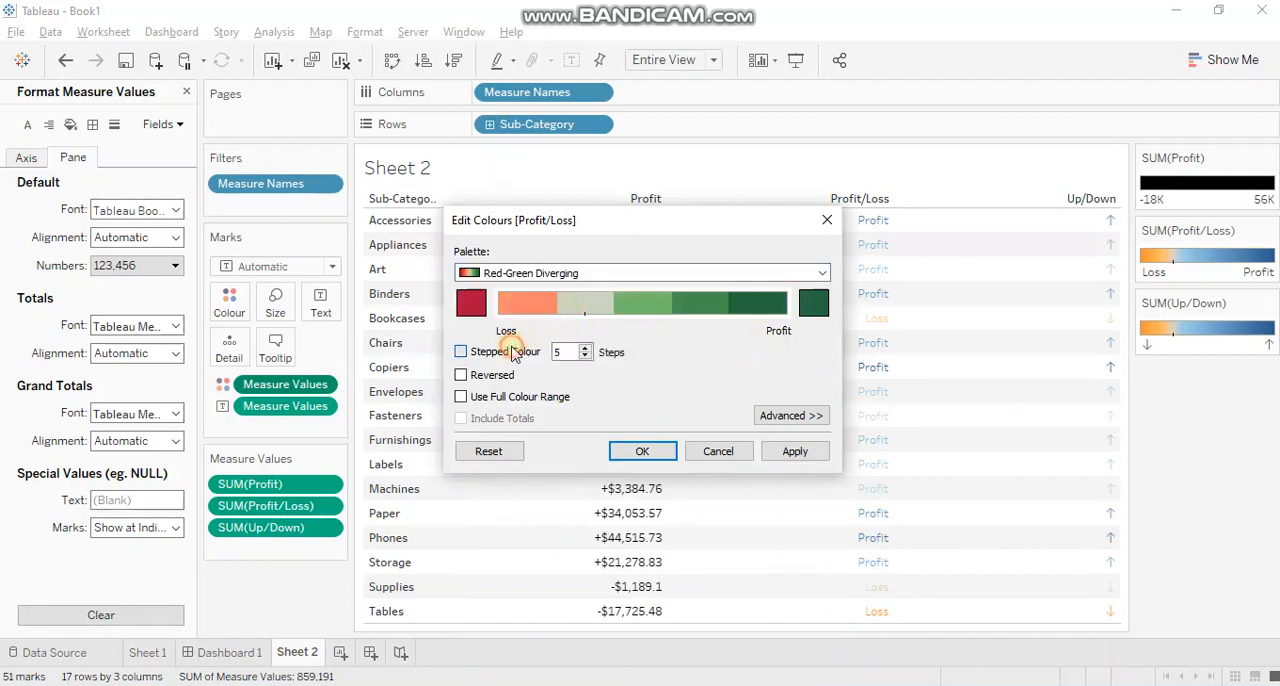
left_click(586, 357)
left_click(586, 357)
left_click(586, 357)
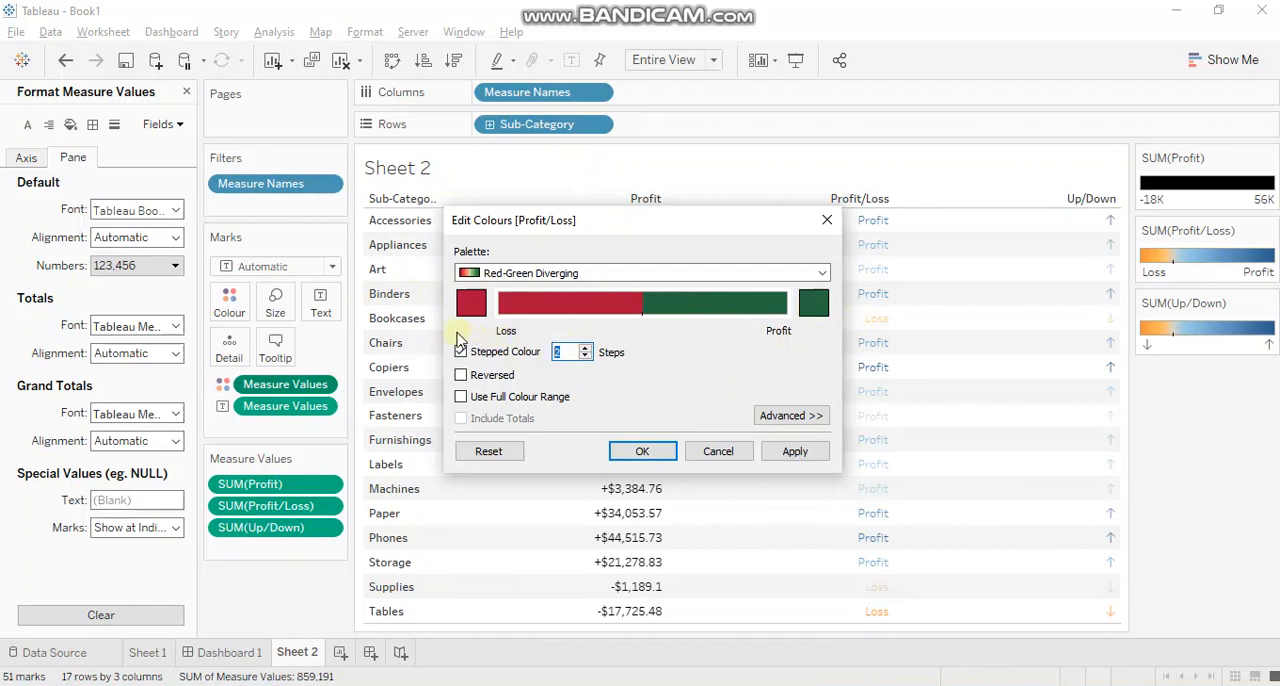
left_click(641, 452)
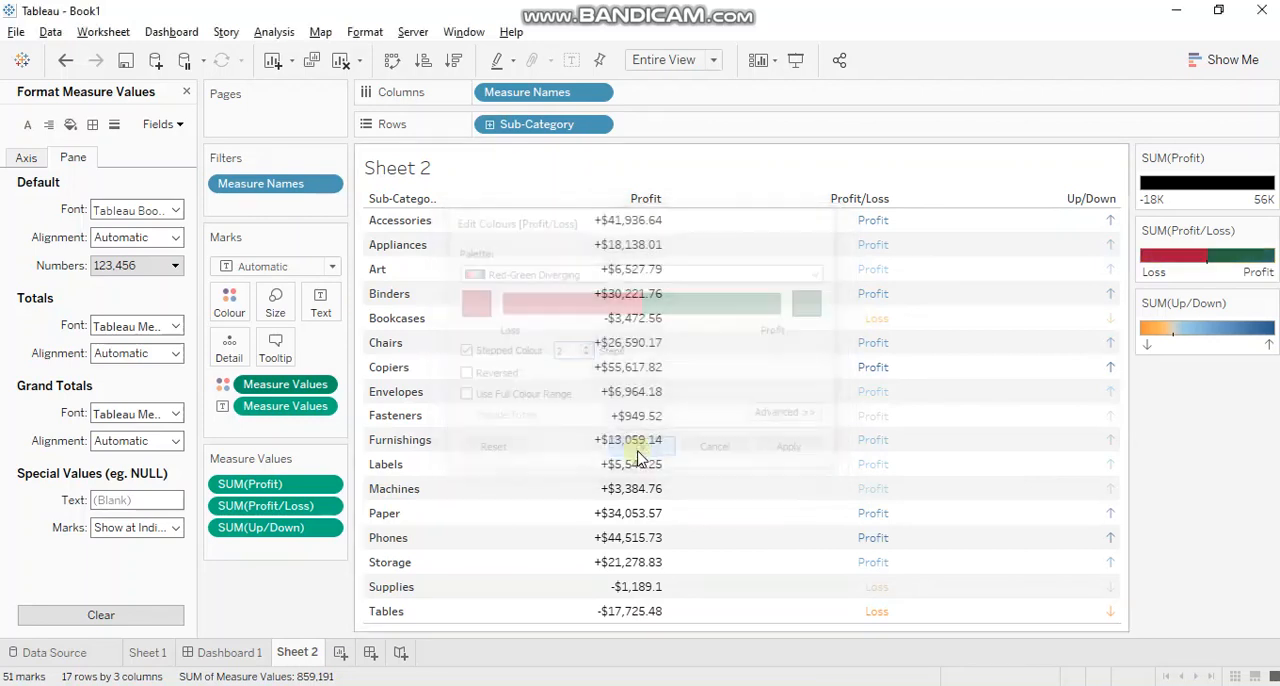
Give the Up/Down measure the Red-Green Diverging palette, stepped into 2 colours, and apply it.
double_click(1220, 332)
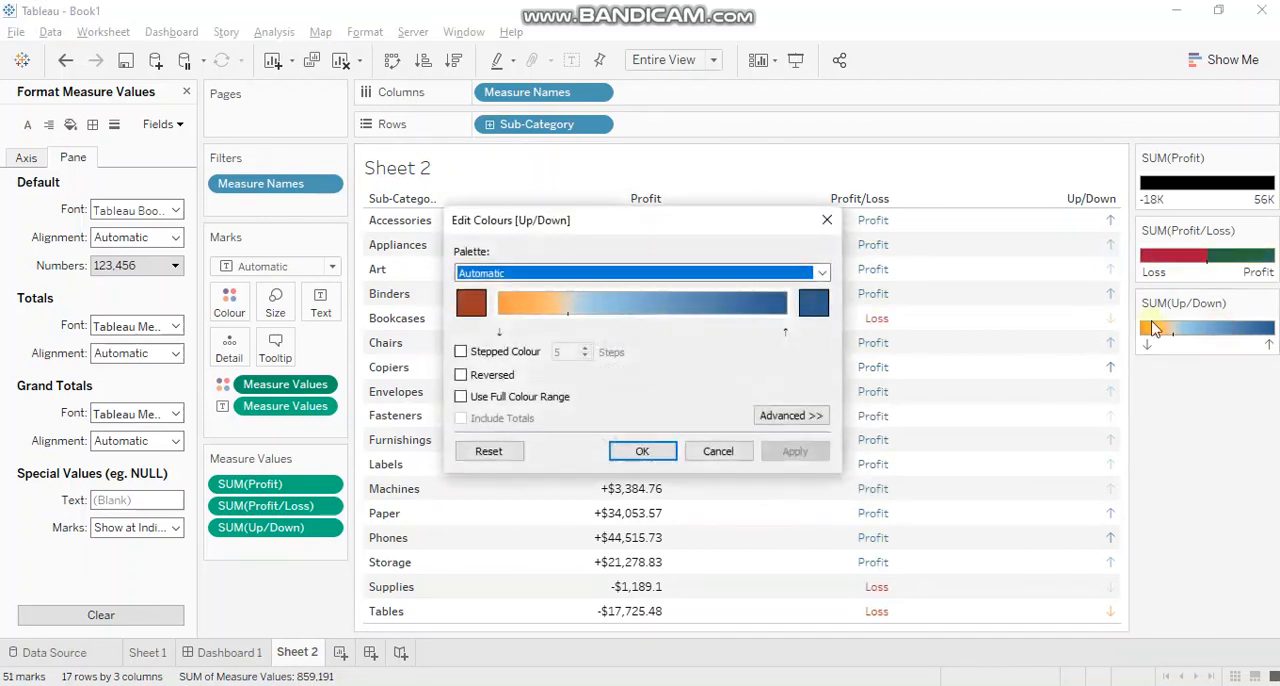
left_click(500, 273)
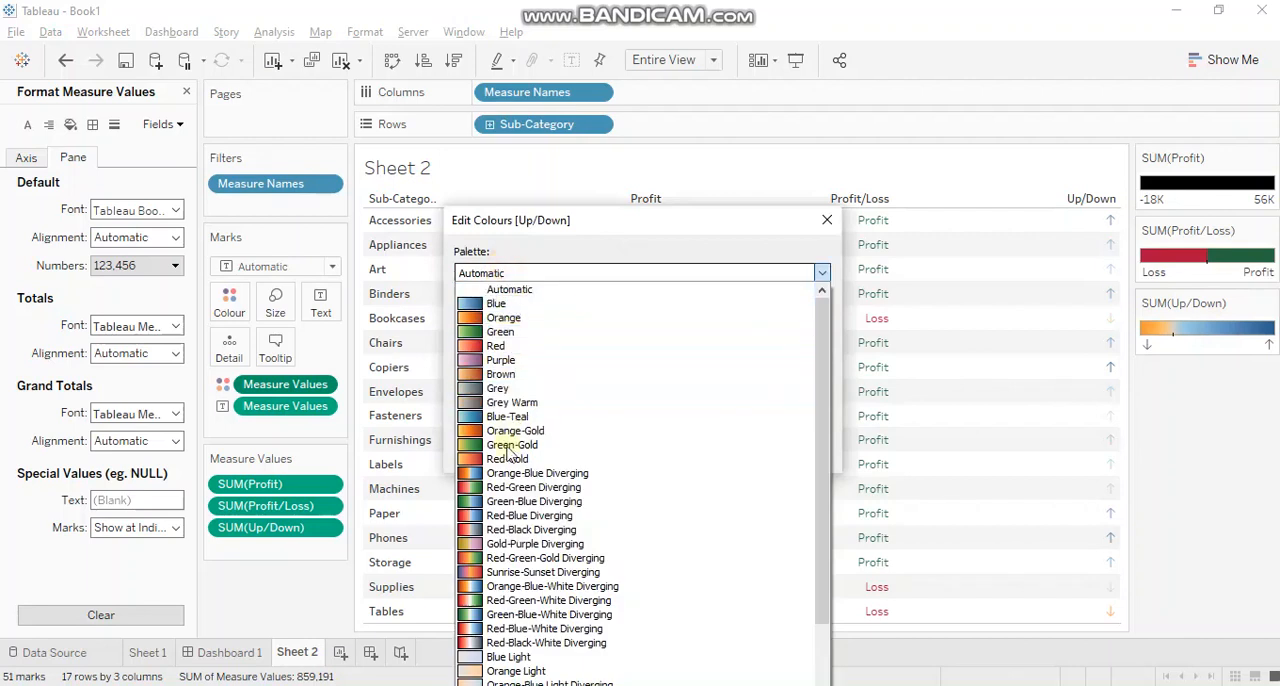
left_click(510, 487)
left_click(461, 351)
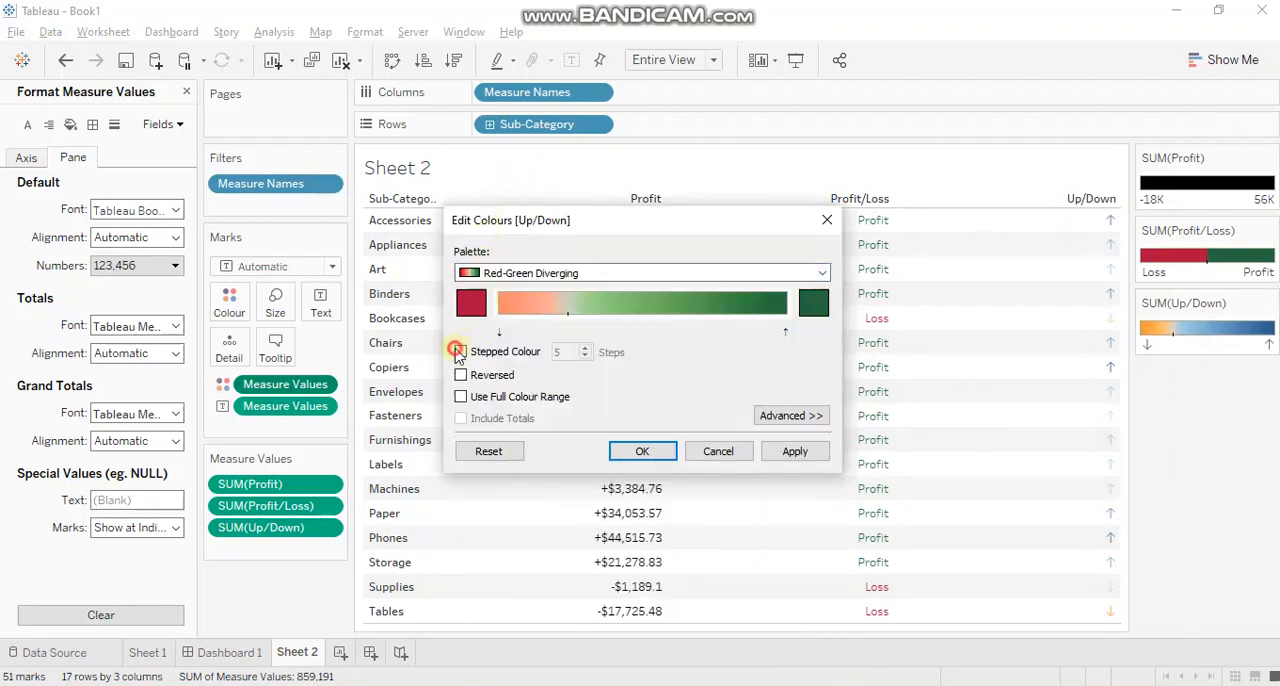
double_click(560, 352)
type("2")
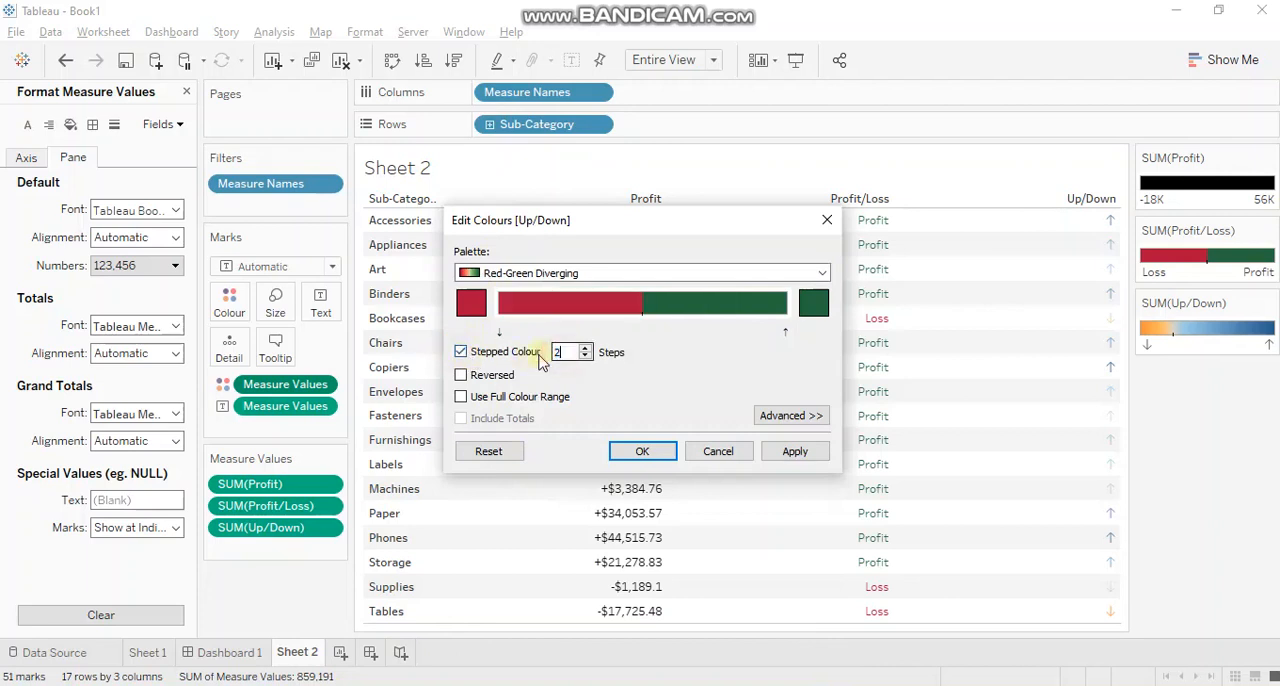
left_click(643, 452)
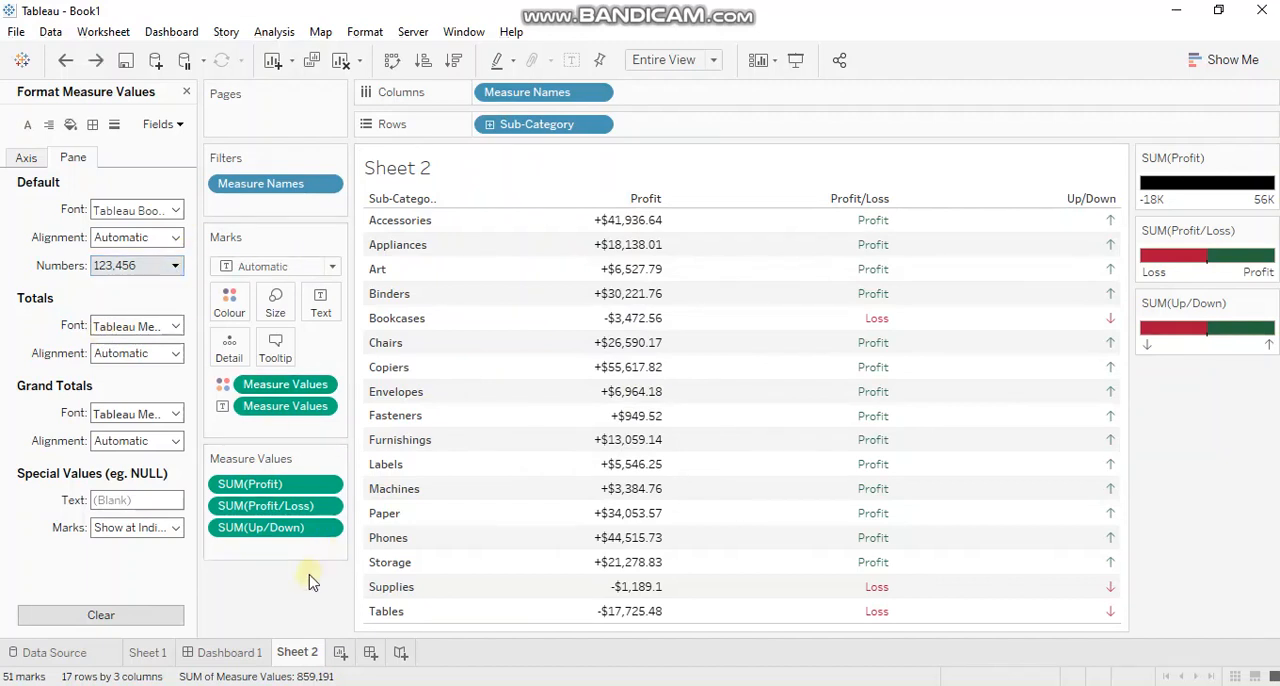
Try the custom date format dd/mm/yyyy on the numbers of the Profit measure.
left_click(326, 486)
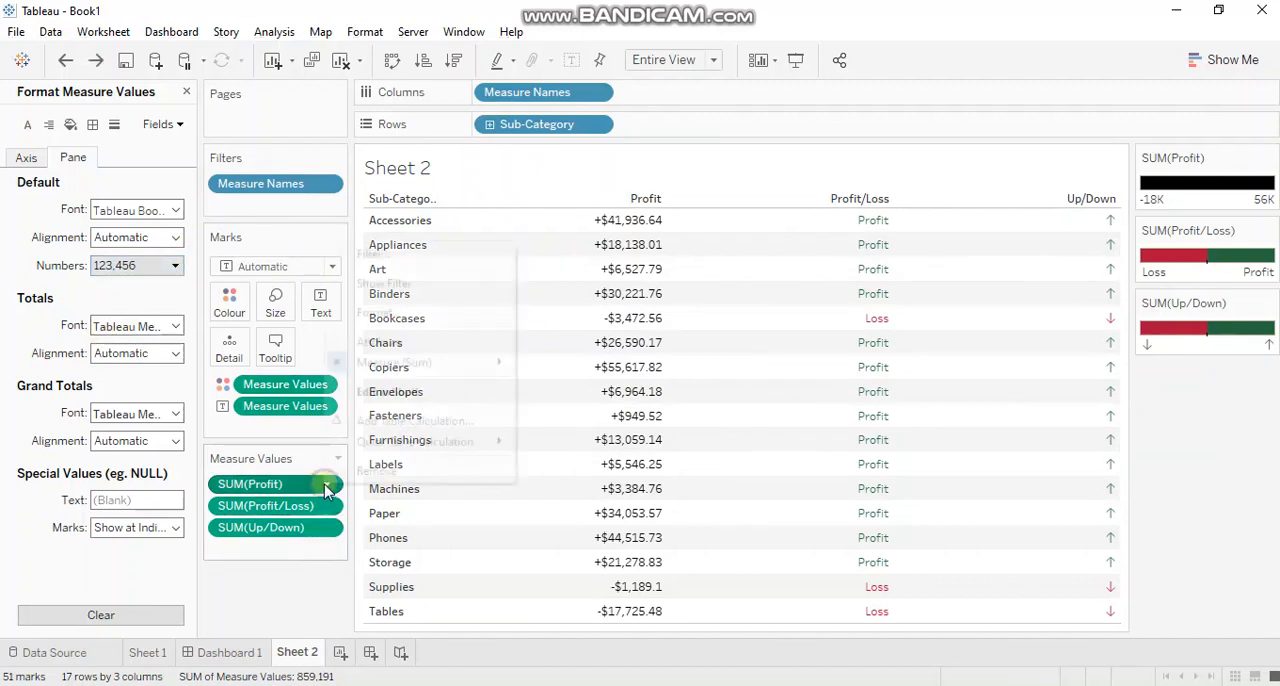
left_click(402, 314)
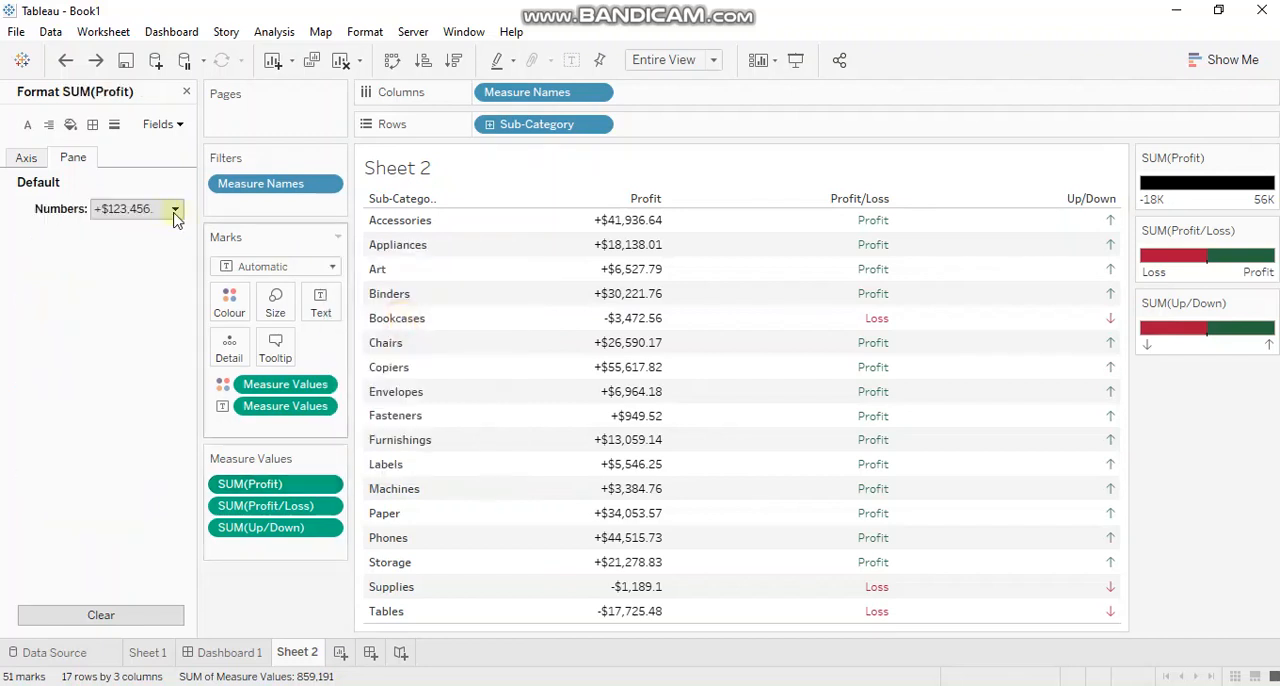
left_click(174, 212)
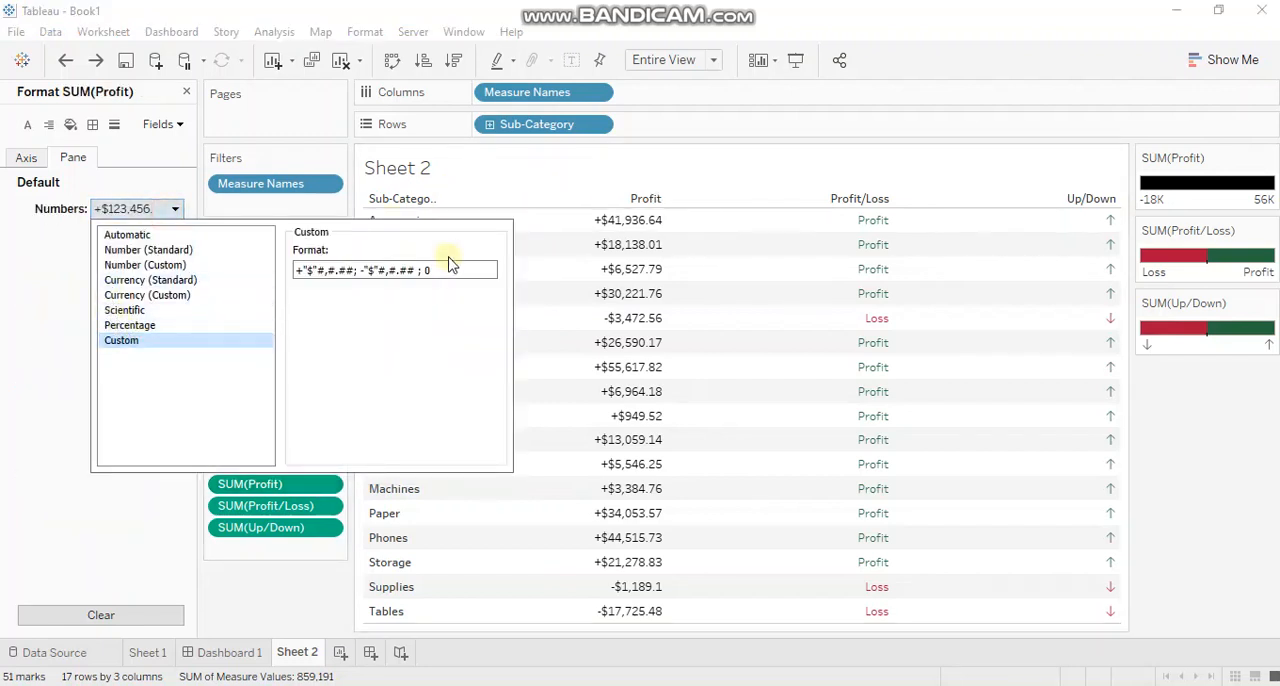
left_click_drag(449, 266, 283, 272)
key("ctrl+c")
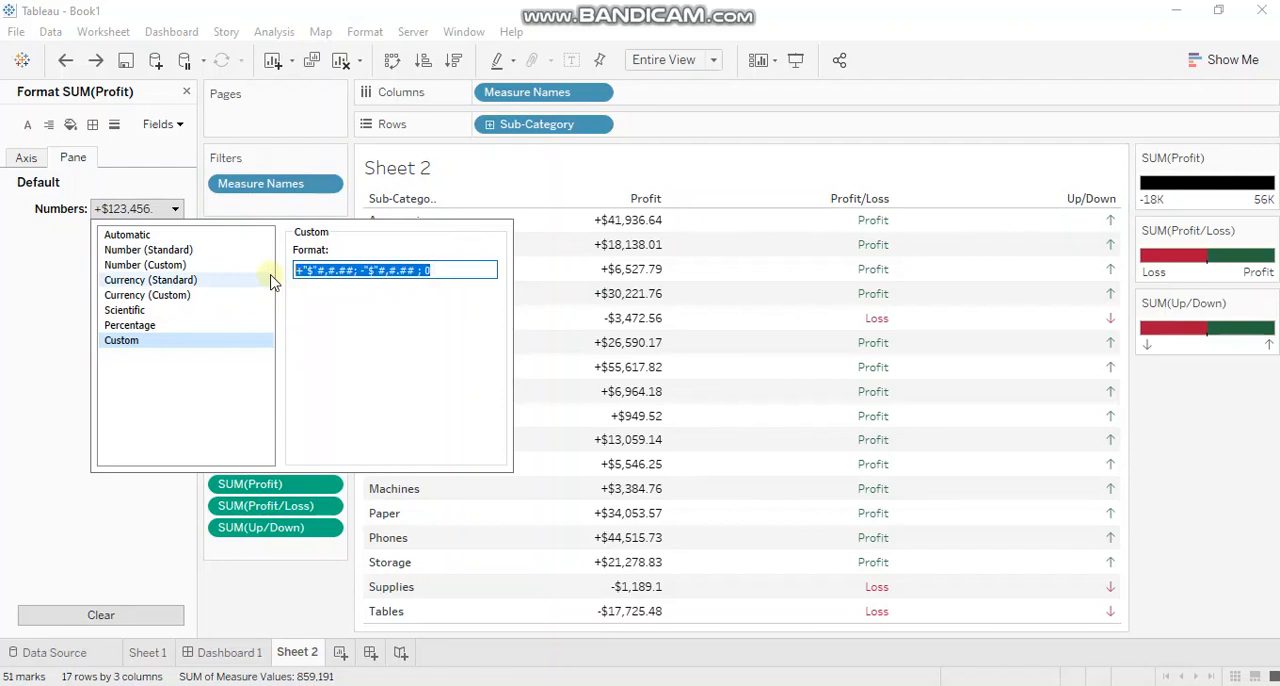
type("dd/mm")
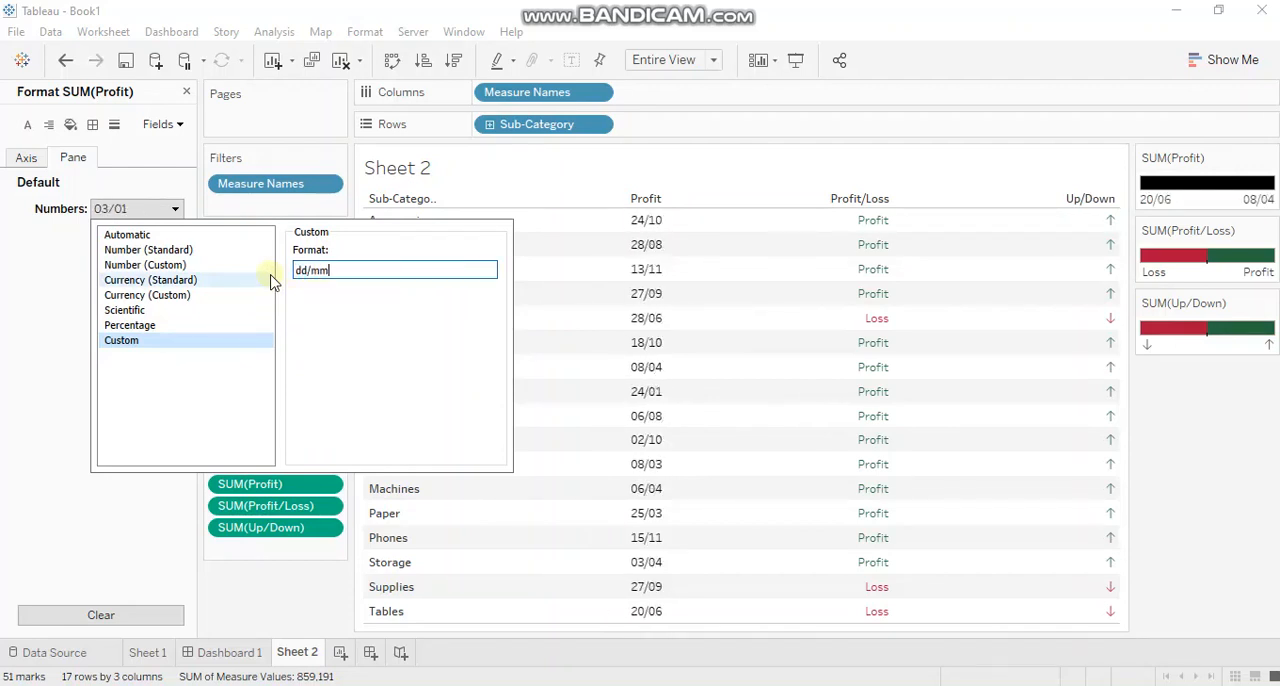
type("/yyyy")
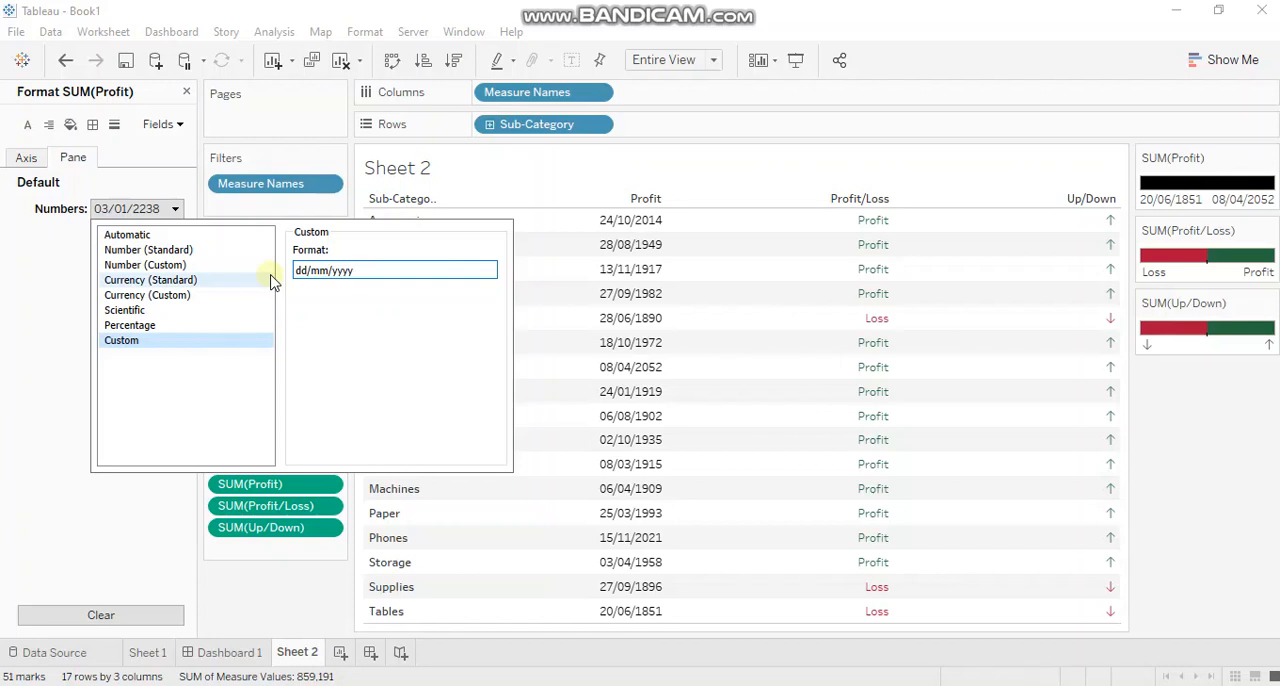
Paste the currency format back over the Profit measure's date format and remove its zero section, leaving +"$"#,#.##; -"$"#,#.##.
double_click(386, 269)
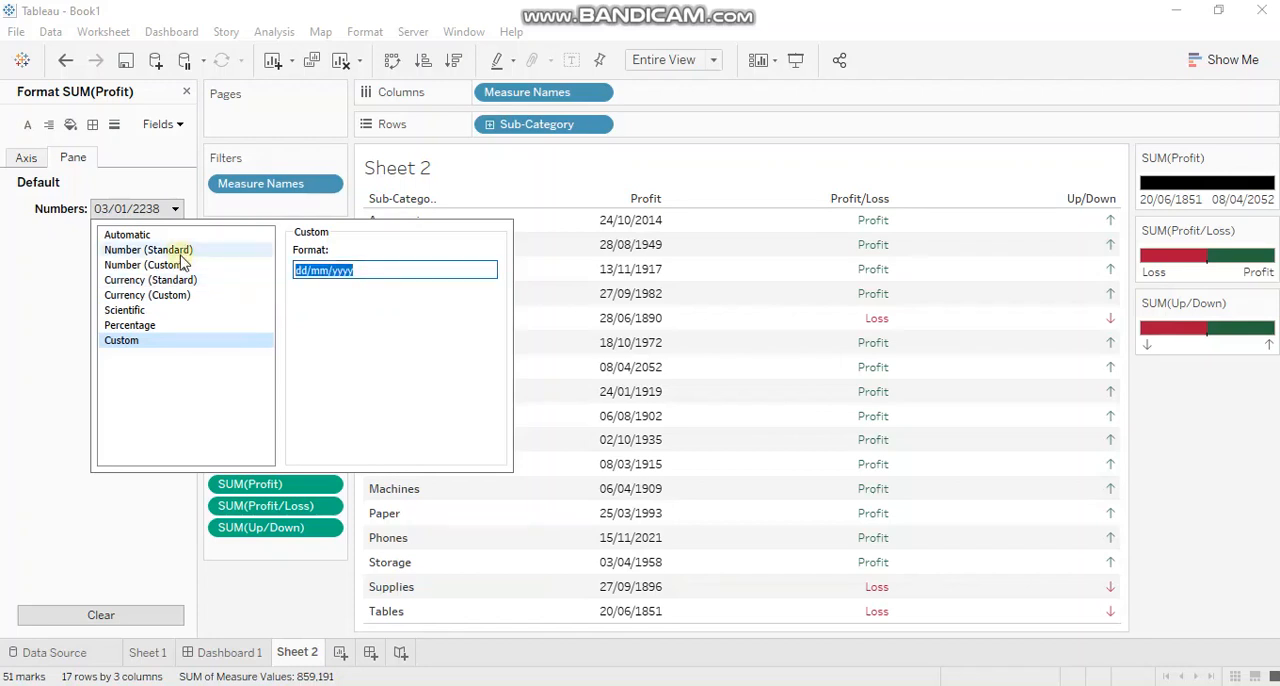
key("ctrl+v")
left_click(475, 268)
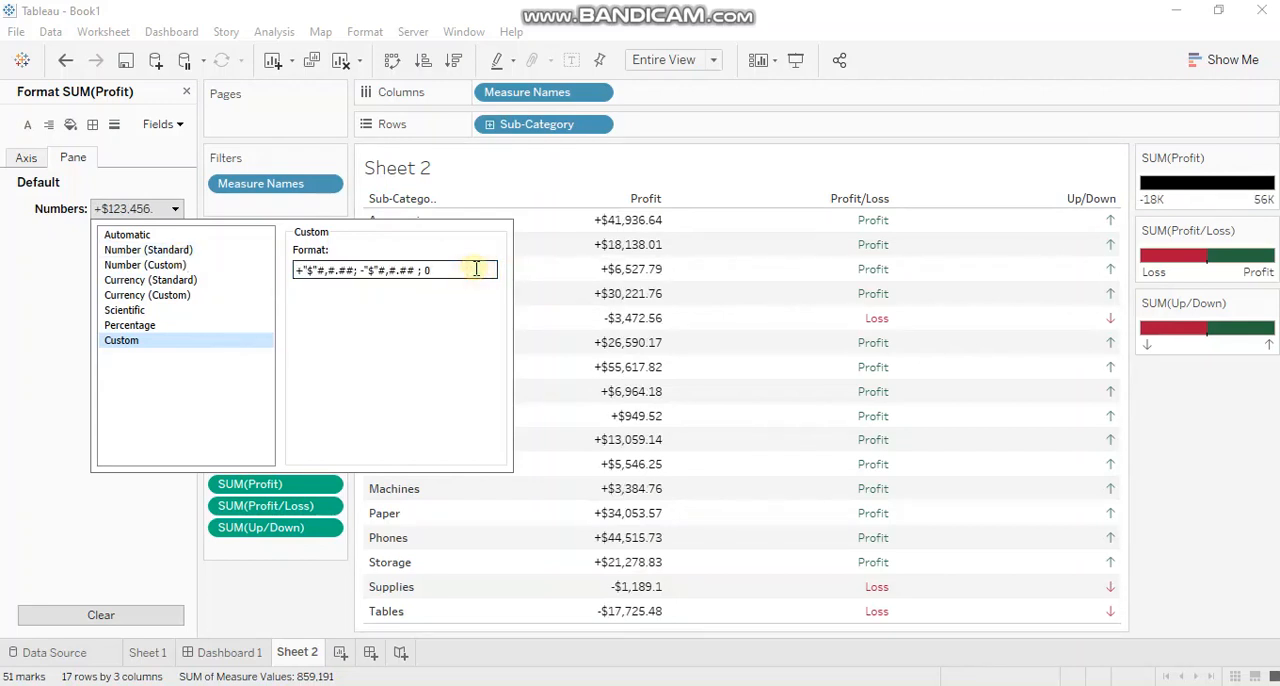
key("BackSpace")
key("BackSpace")
key("BackSpace")
key("BackSpace")
left_click(280, 588)
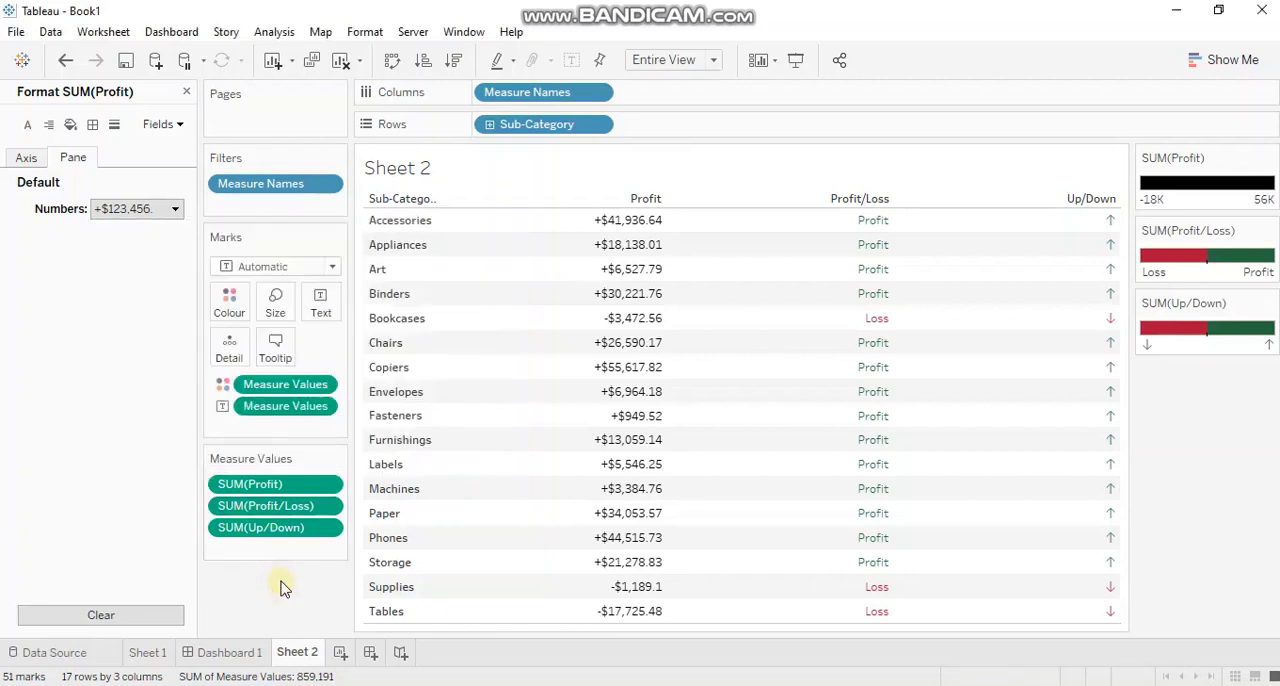